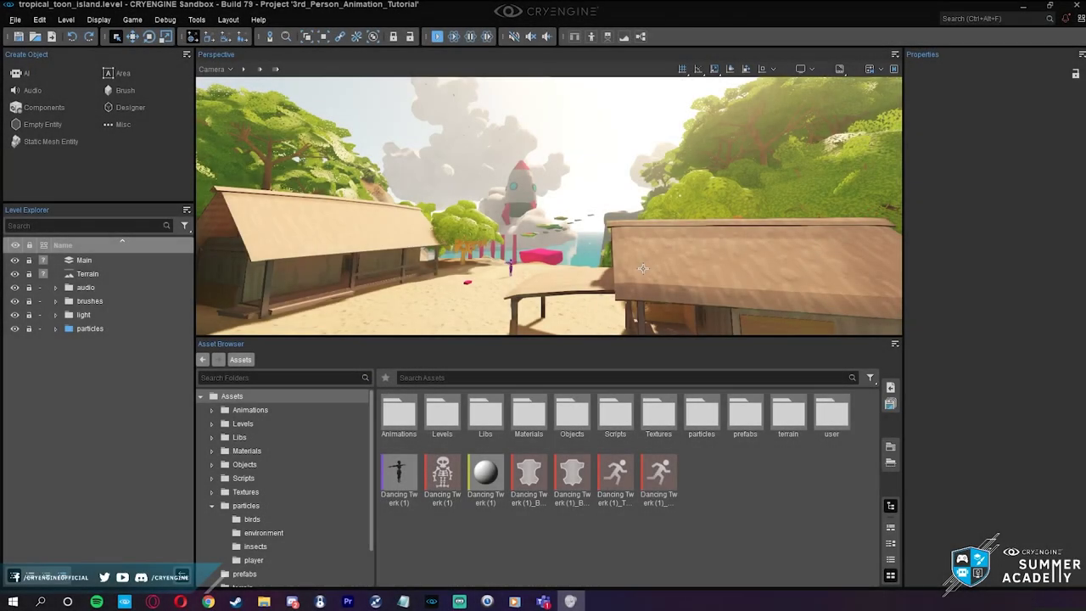
{"action": "key", "text": "s"}
{"action": "mouse_move", "coordinate": [643, 268]}
{"action": "right_mouse_down"}
{"action": "mouse_move", "coordinate": [613, 269]}
{"action": "mouse_move", "coordinate": [639, 289]}
{"action": "right_mouse_up"}
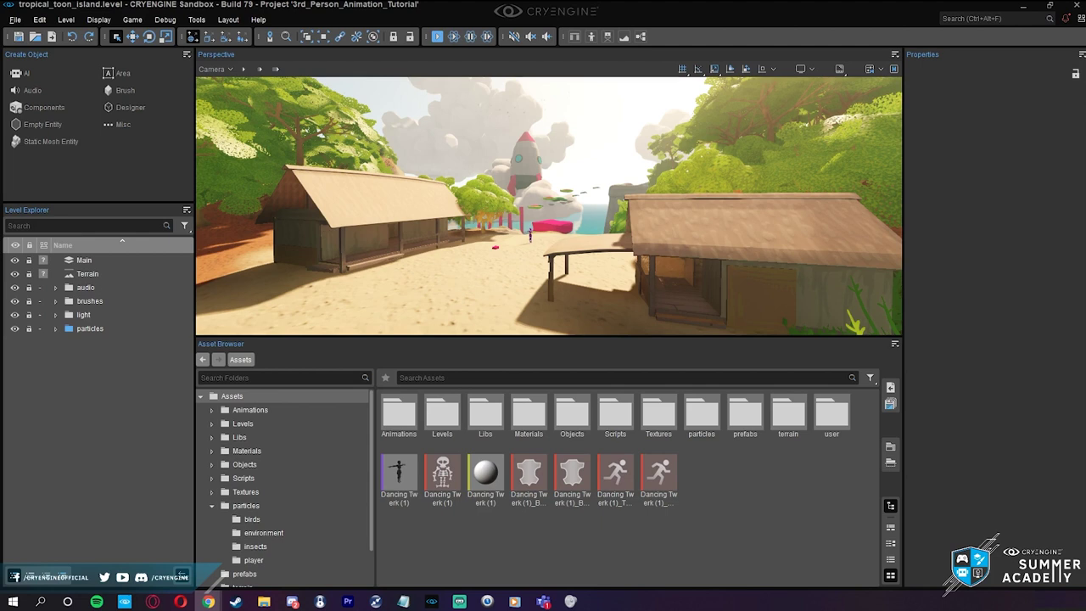
{"action": "right_click_drag", "start_coordinate": [340, 242], "coordinate": [254, 237]}
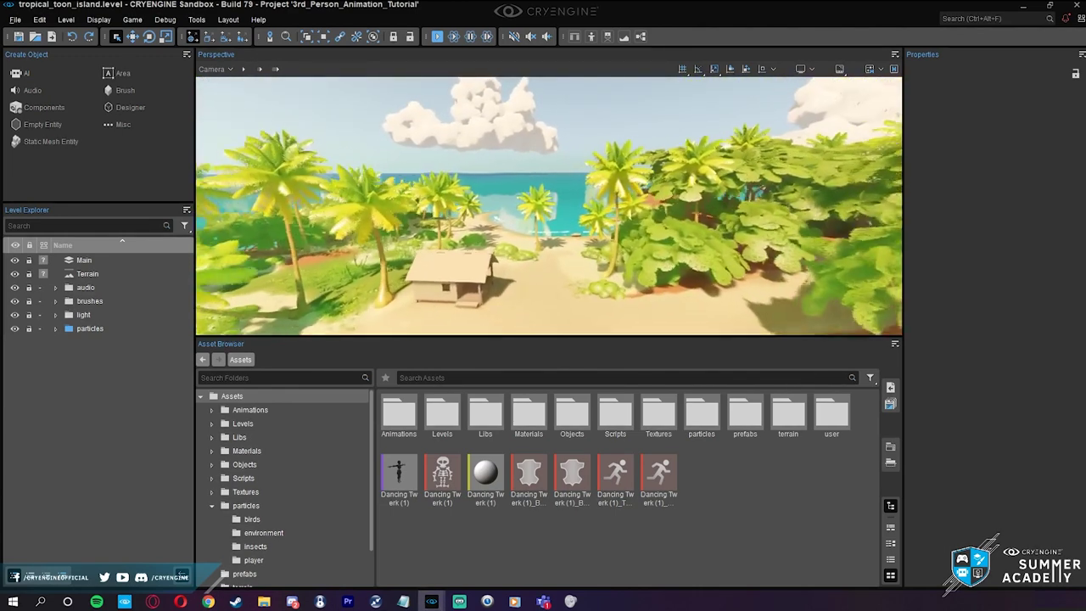
{"action": "scroll", "coordinate": [548, 207], "scroll_direction": "up", "scroll_amount": 3}
{"action": "right_click_drag", "start_coordinate": [549, 206], "coordinate": [441, 208]}
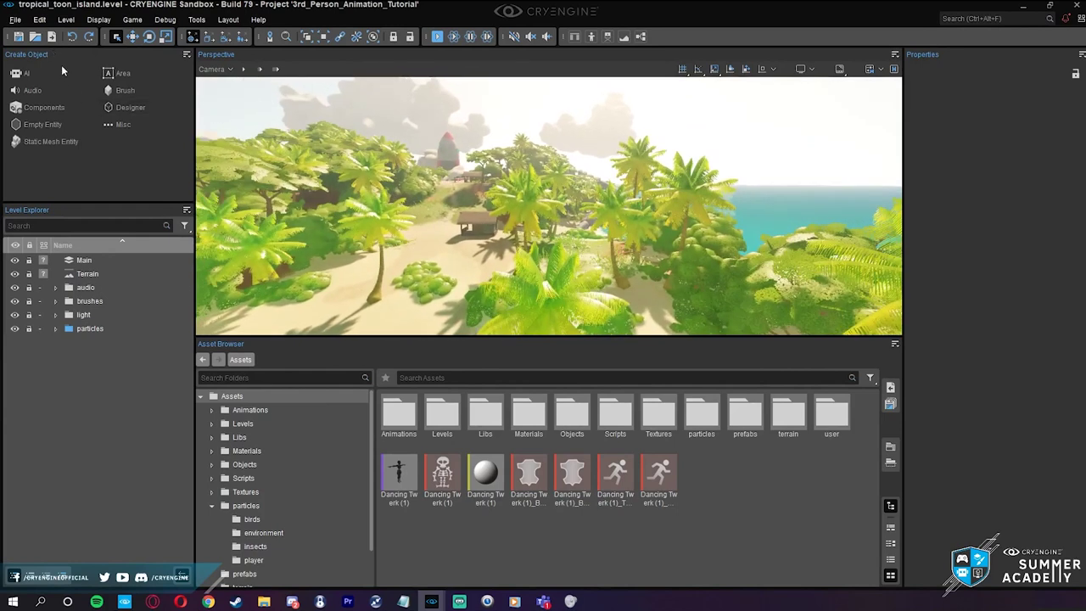
Open the Console and set r_SSReflections to 0
{"action": "left_click", "coordinate": [197, 18]}
{"action": "mouse_move", "coordinate": [237, 274]}
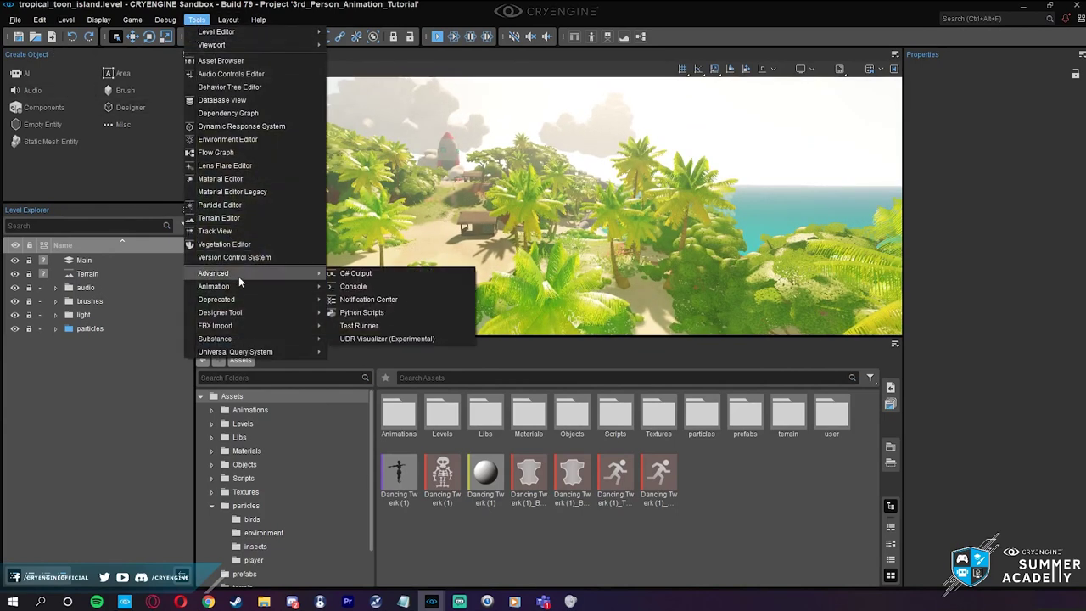
{"action": "left_click", "coordinate": [358, 286]}
{"action": "left_click", "coordinate": [115, 194]}
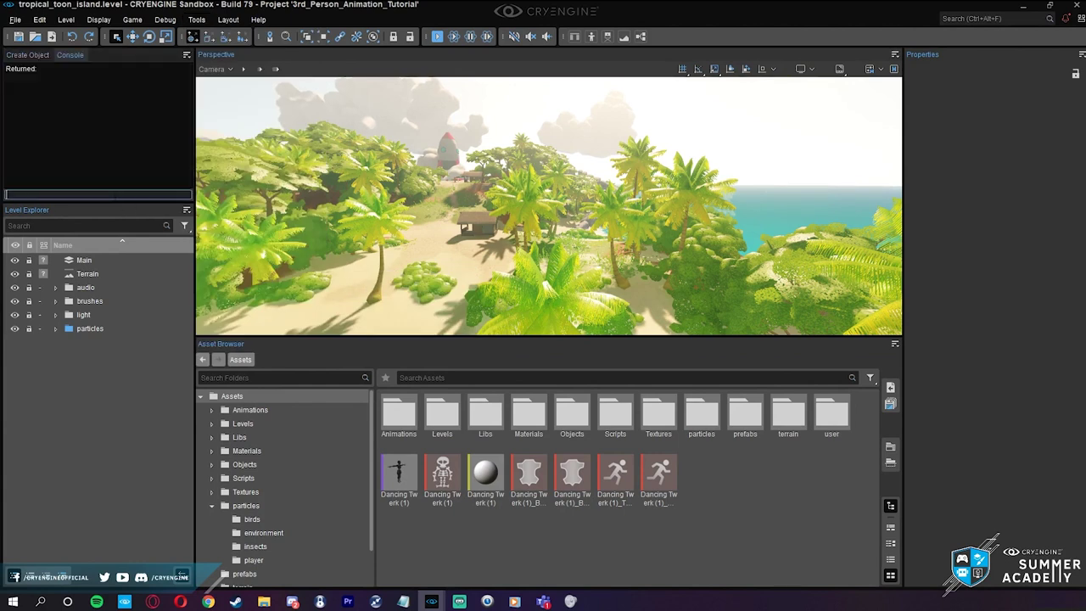
{"action": "type", "text": "ssr"}
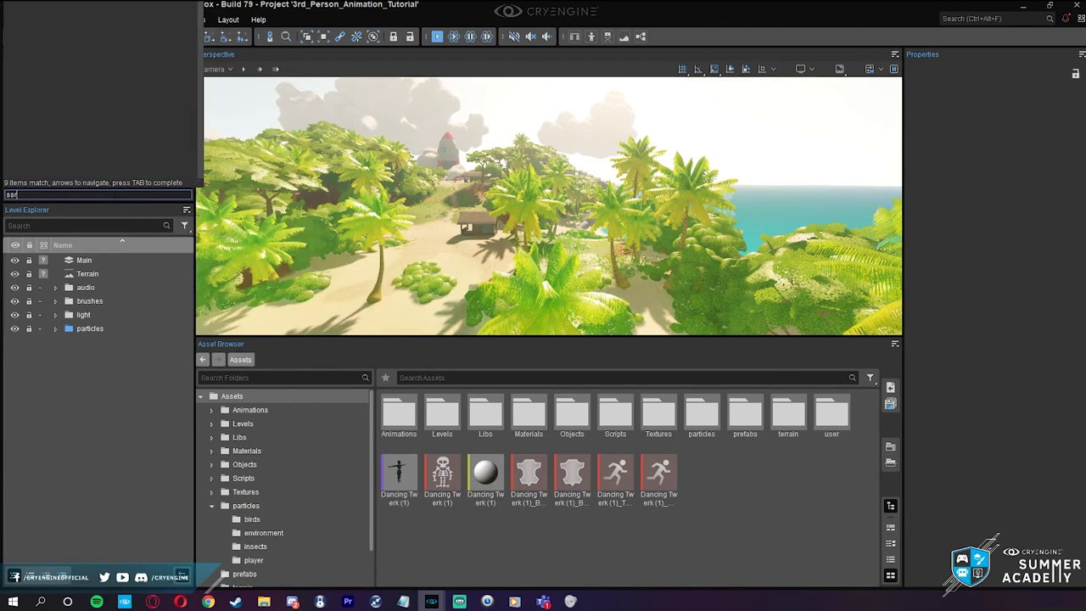
{"action": "type", "text": "0"}
{"action": "key", "text": "Return"}
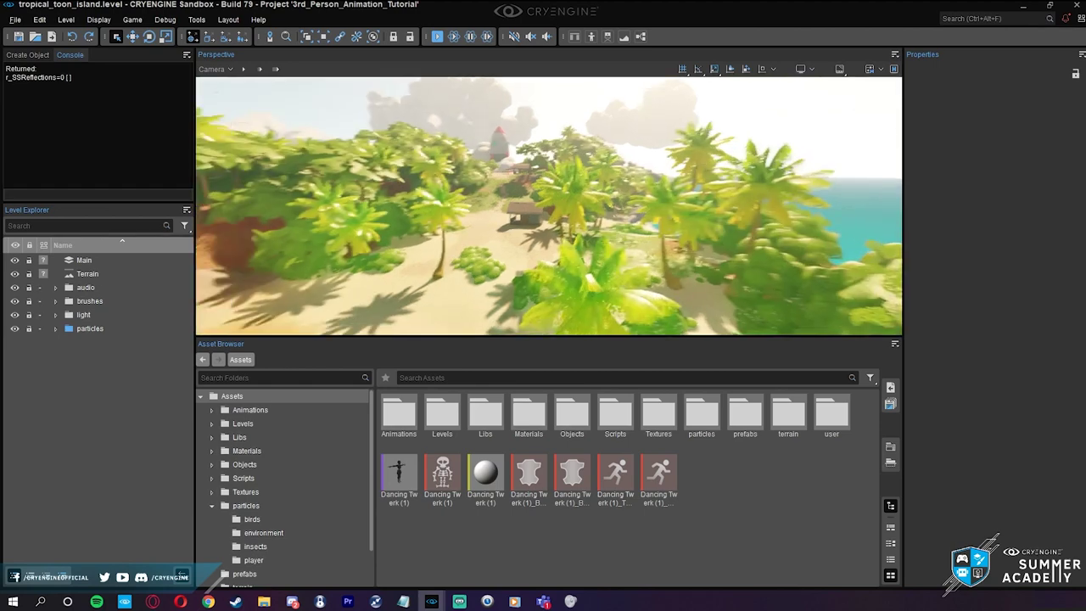
Play-test the character briefly on the shaded sandy clearing near the red block, and exit game mode
{"action": "key", "text": "w"}
{"action": "scroll", "coordinate": [549, 206], "scroll_direction": "up", "scroll_amount": 2}
{"action": "right_click_drag", "start_coordinate": [549, 206], "coordinate": [254, 238]}
{"action": "scroll", "coordinate": [593, 191], "scroll_direction": "up", "scroll_amount": 2}
{"action": "scroll", "coordinate": [289, 259], "scroll_direction": "down", "scroll_amount": 2}
{"action": "key", "text": "ctrl+g"}
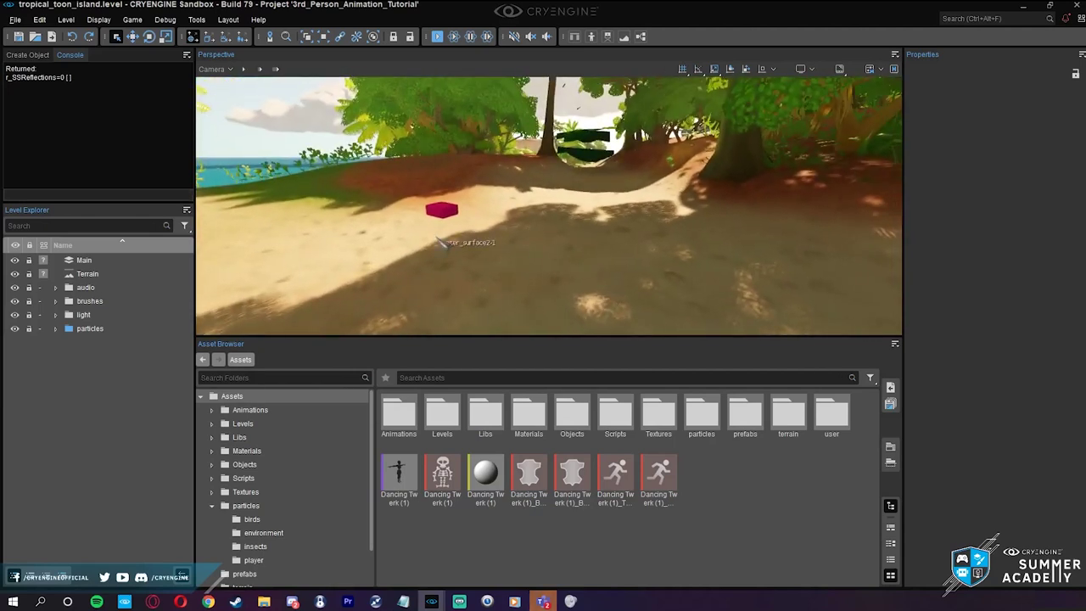
{"action": "key", "text": "w"}
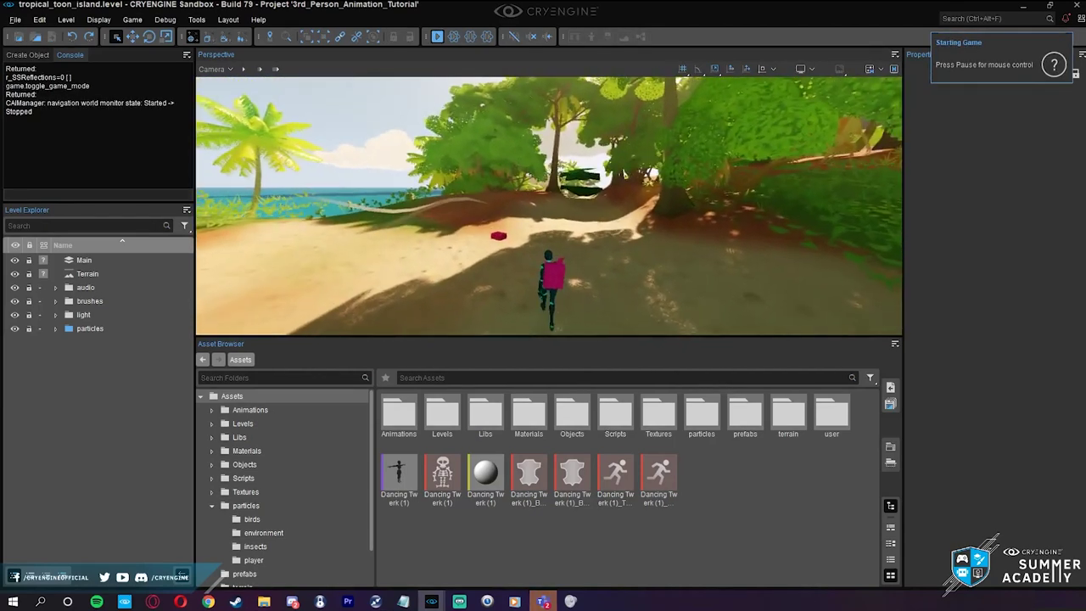
{"action": "key", "text": "Escape"}
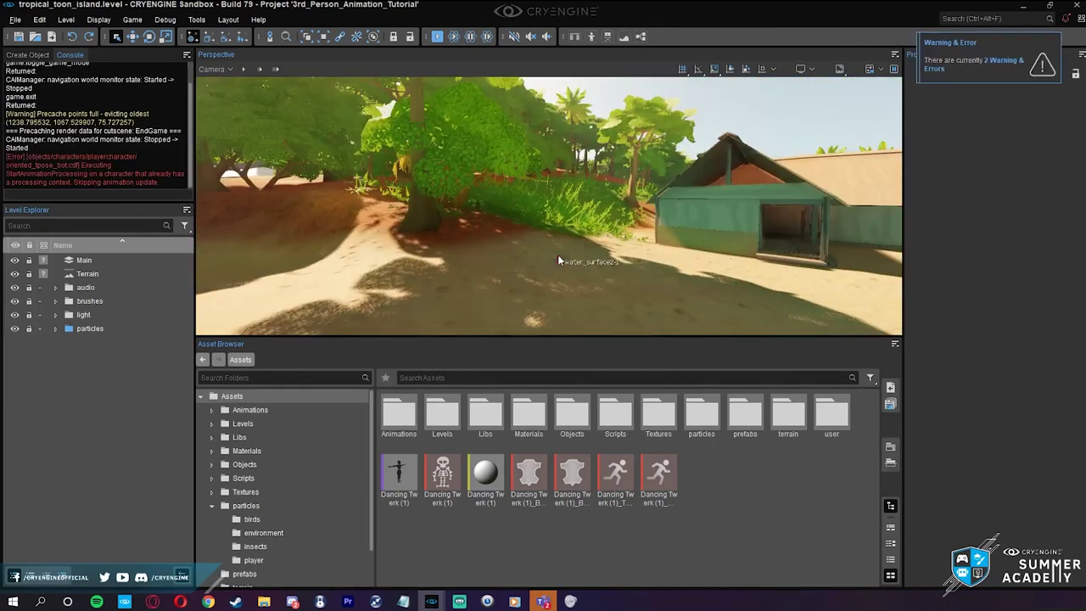
Play-test running the character along the tree-lined path and jumping across the floating green platforms, and exit game mode
{"action": "key", "text": "ctrl+g"}
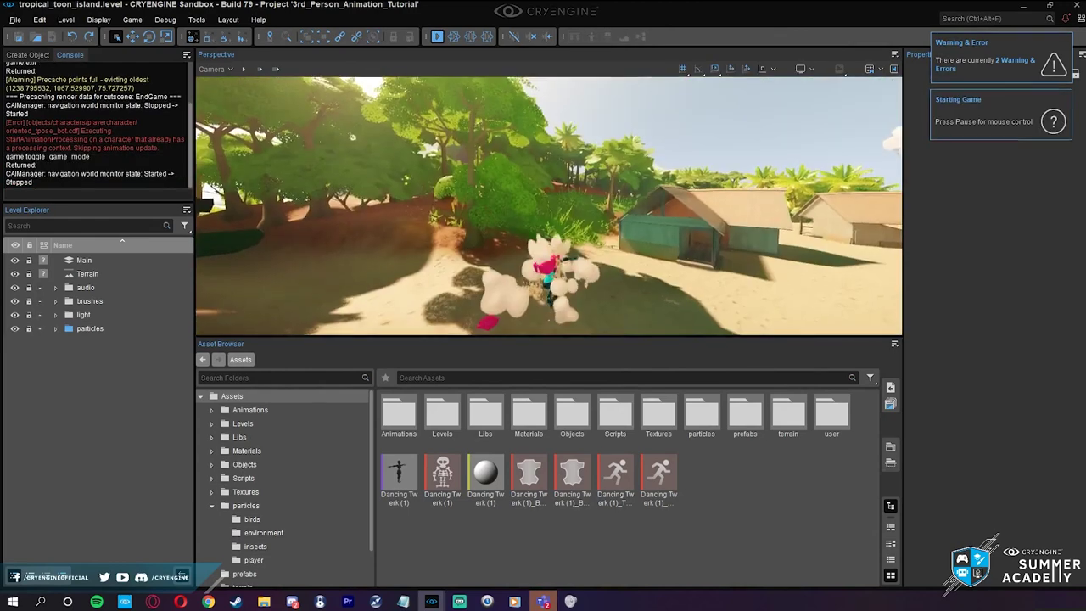
{"action": "key", "text": "w"}
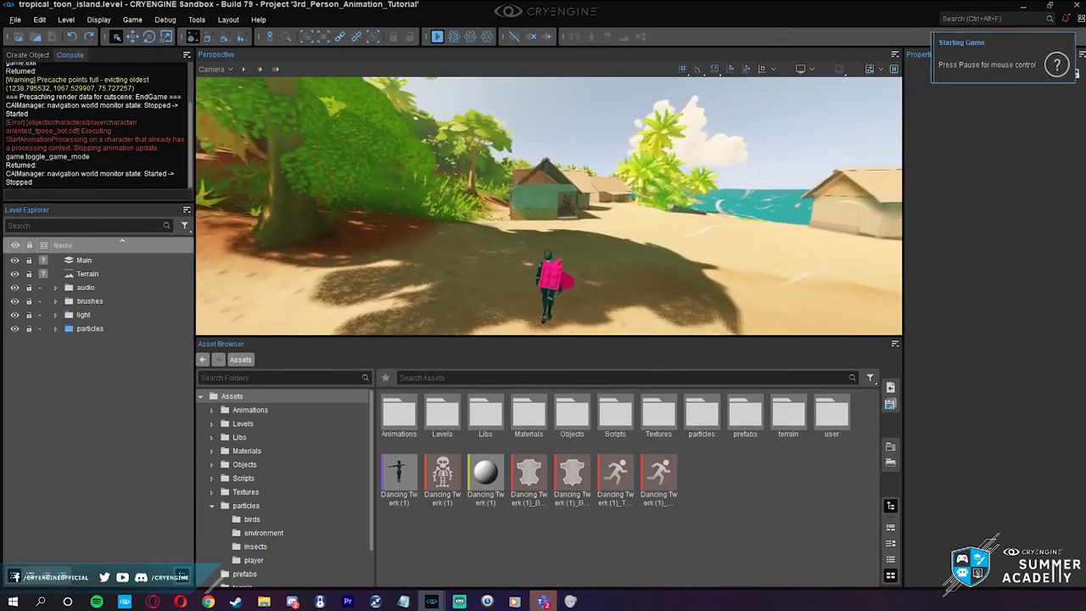
{"action": "key", "text": "w"}
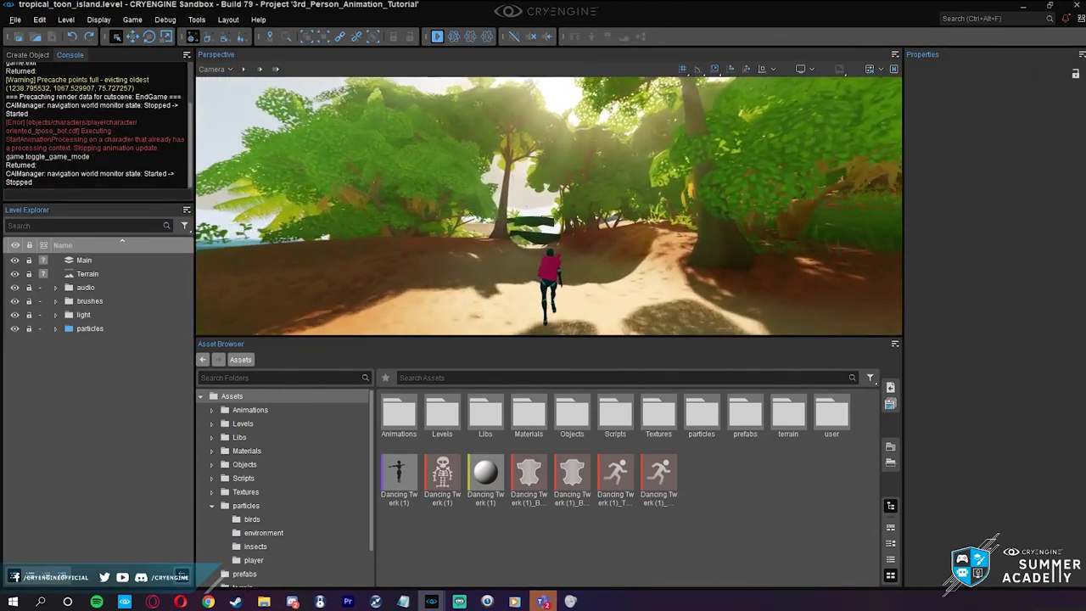
{"action": "key", "text": "w"}
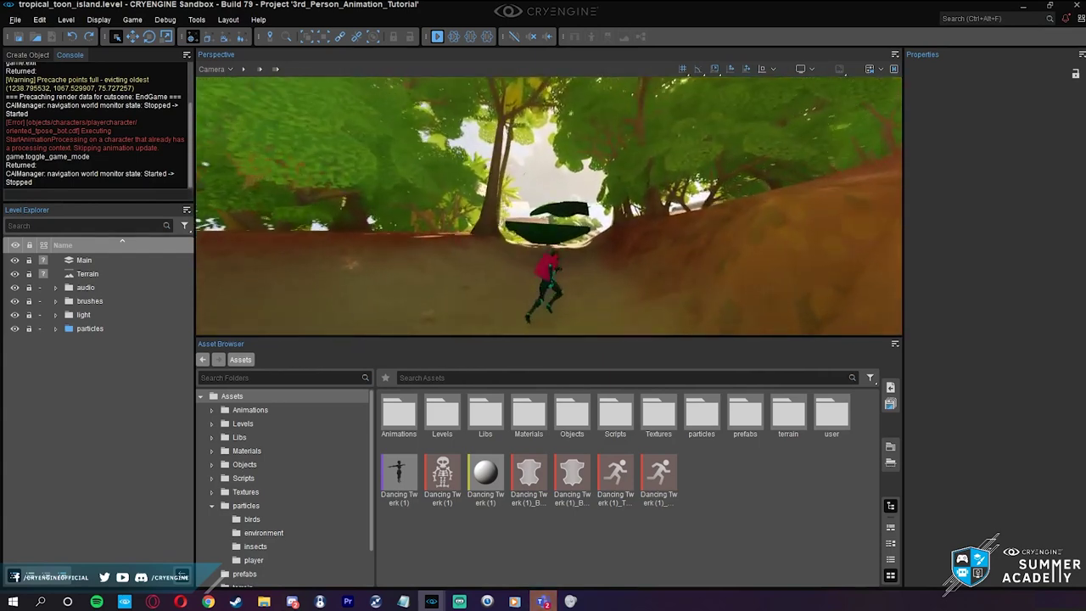
{"action": "key", "text": "w"}
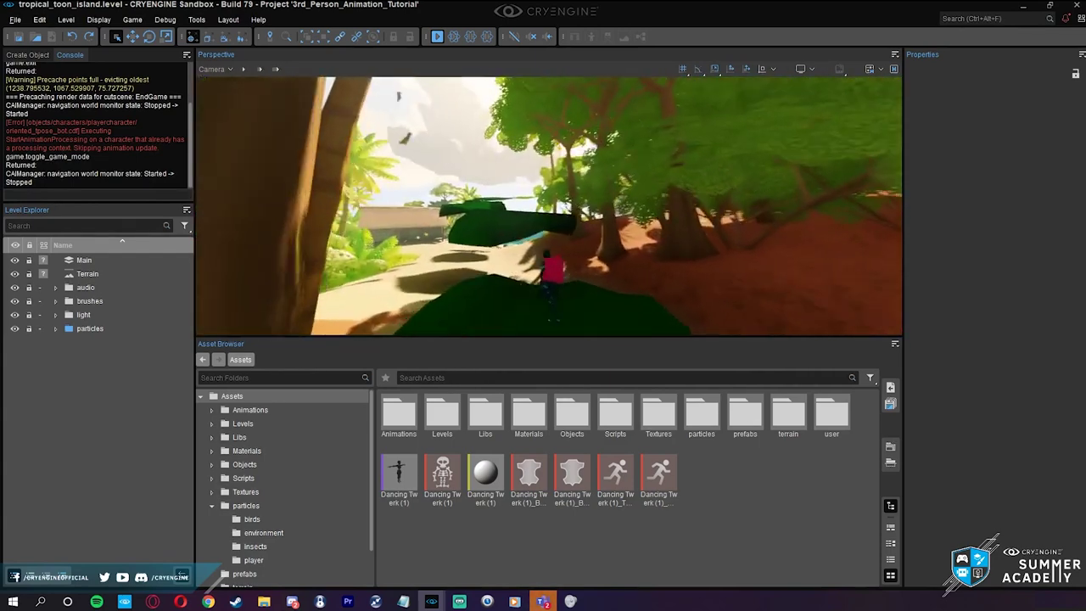
{"action": "key", "text": "w"}
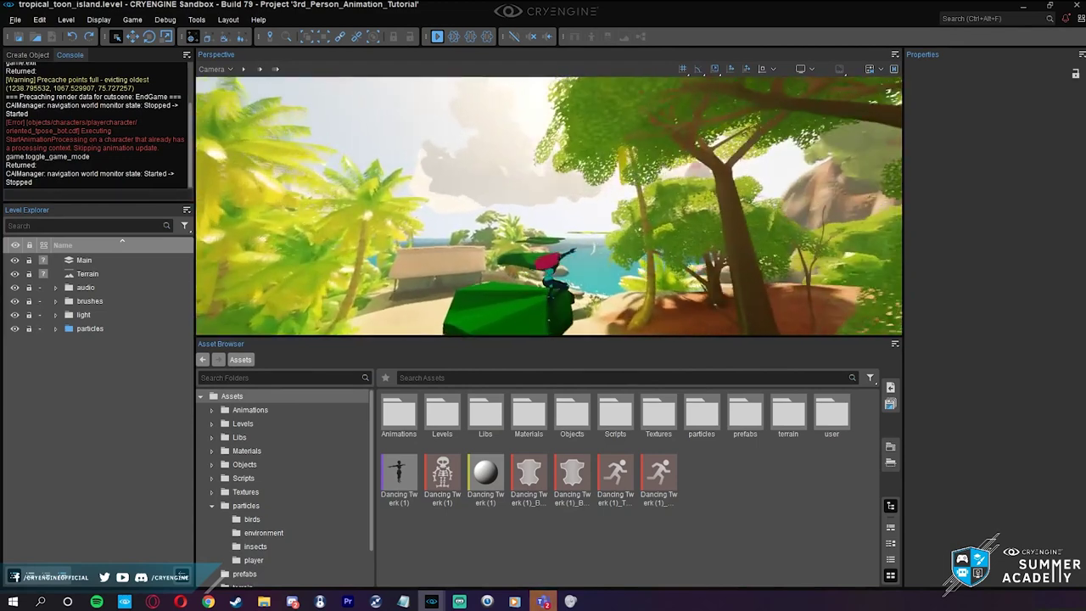
{"action": "key", "text": "w"}
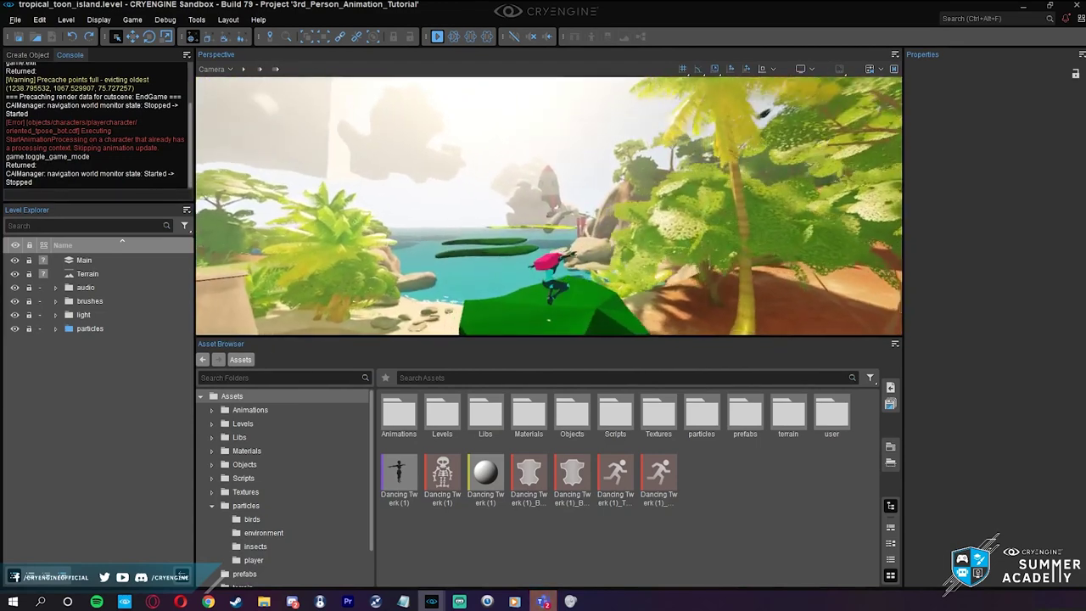
{"action": "key", "text": "space"}
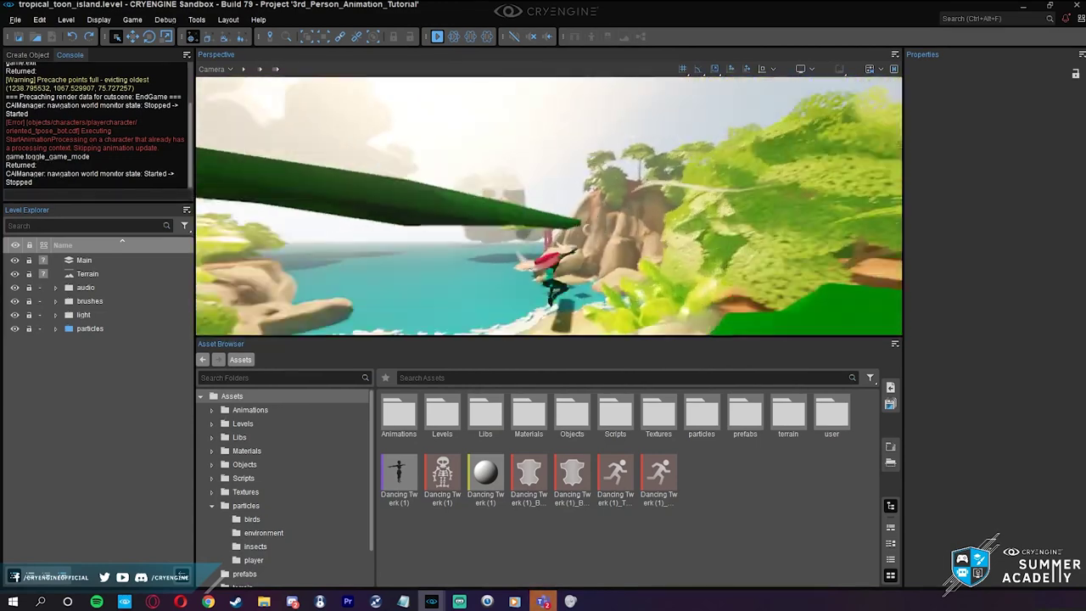
{"action": "key", "text": "Escape"}
Play-test the character on the green platform with the coloured blocks beside the rocket, and exit game mode
{"action": "key", "text": "w"}
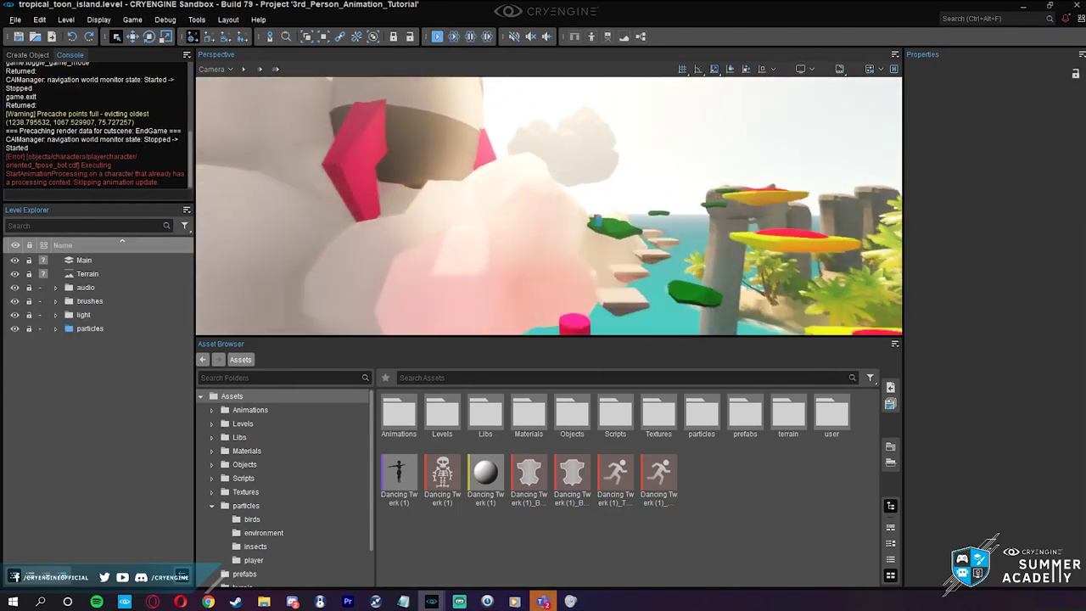
{"action": "key", "text": "ctrl+g"}
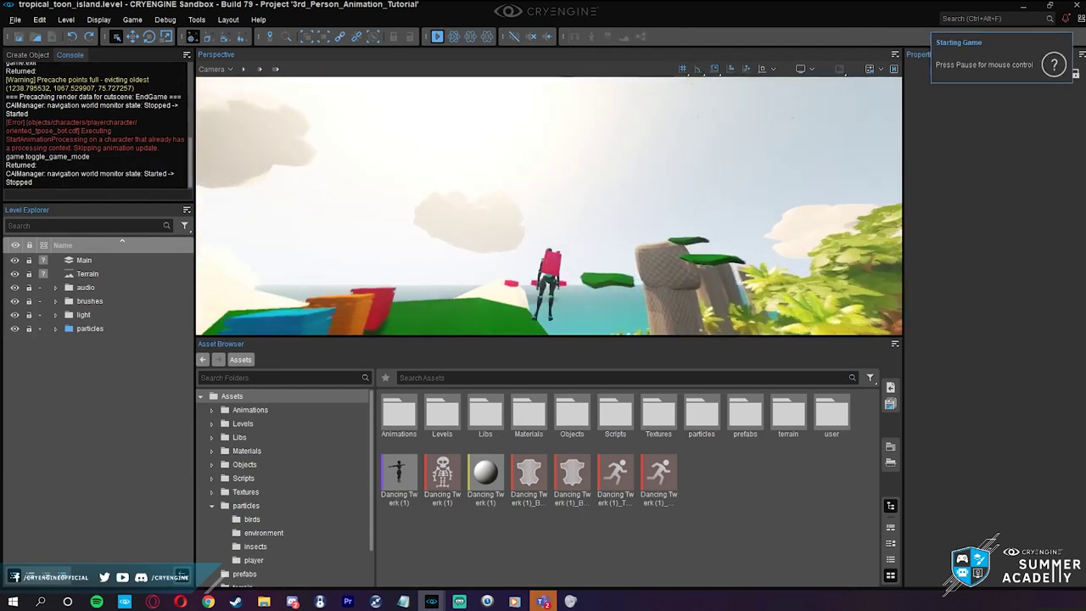
{"action": "key", "text": "w"}
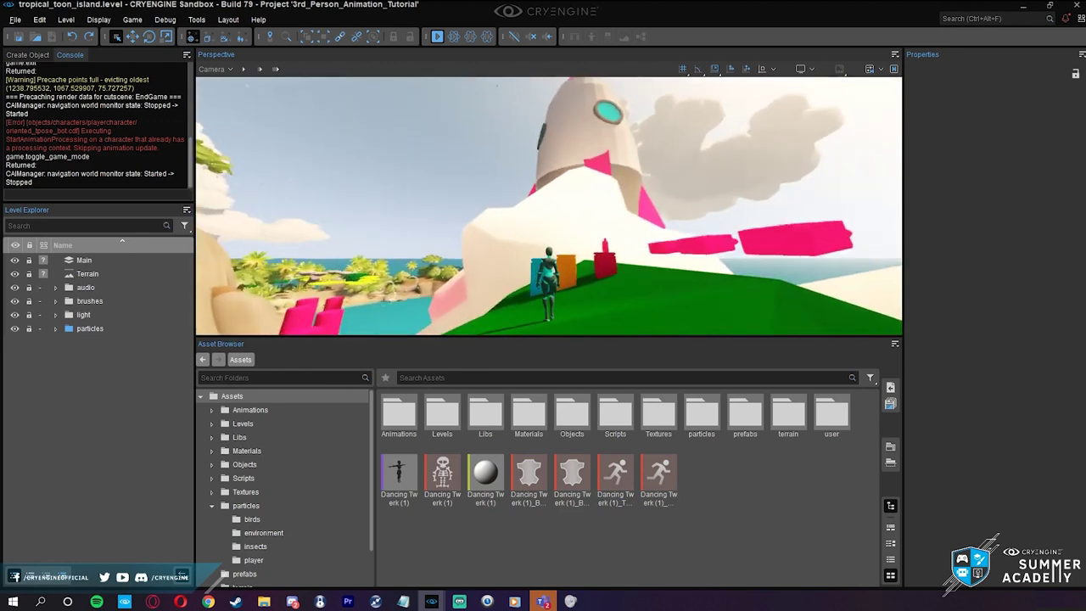
{"action": "key", "text": "Escape"}
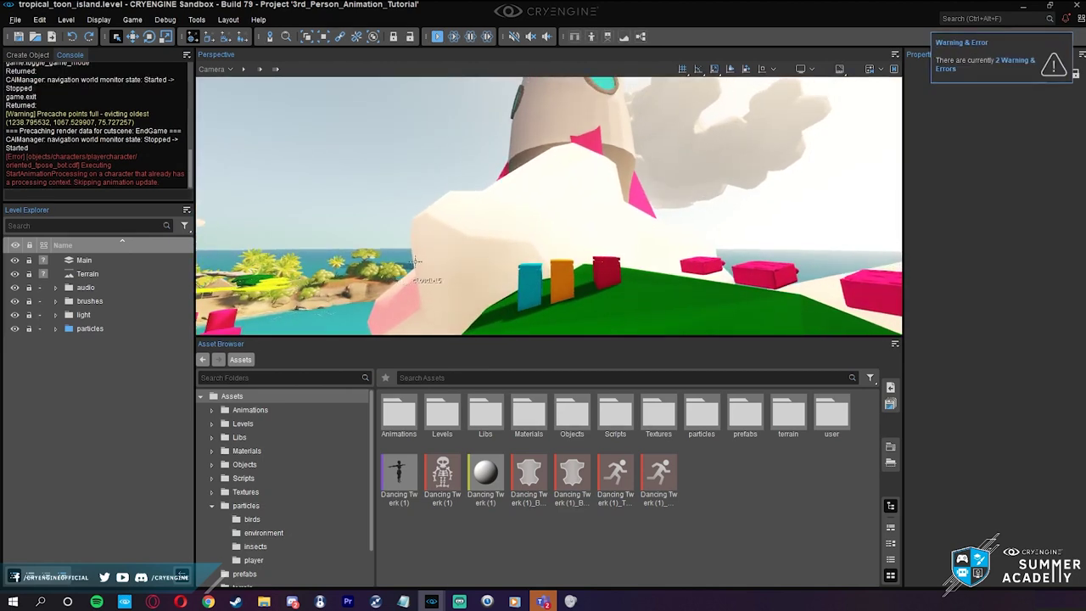
Play-test the character from the palm beach onto the checkered rock pillars by the water, and exit game mode
{"action": "right_click_drag", "start_coordinate": [881, 167], "coordinate": [882, 168]}
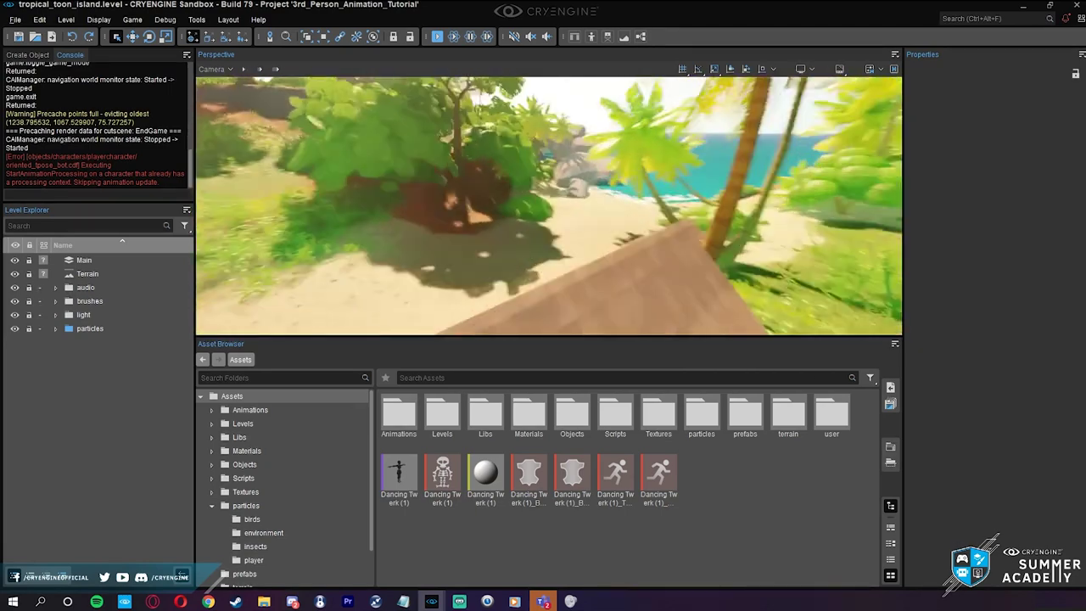
{"action": "key", "text": "ctrl+g"}
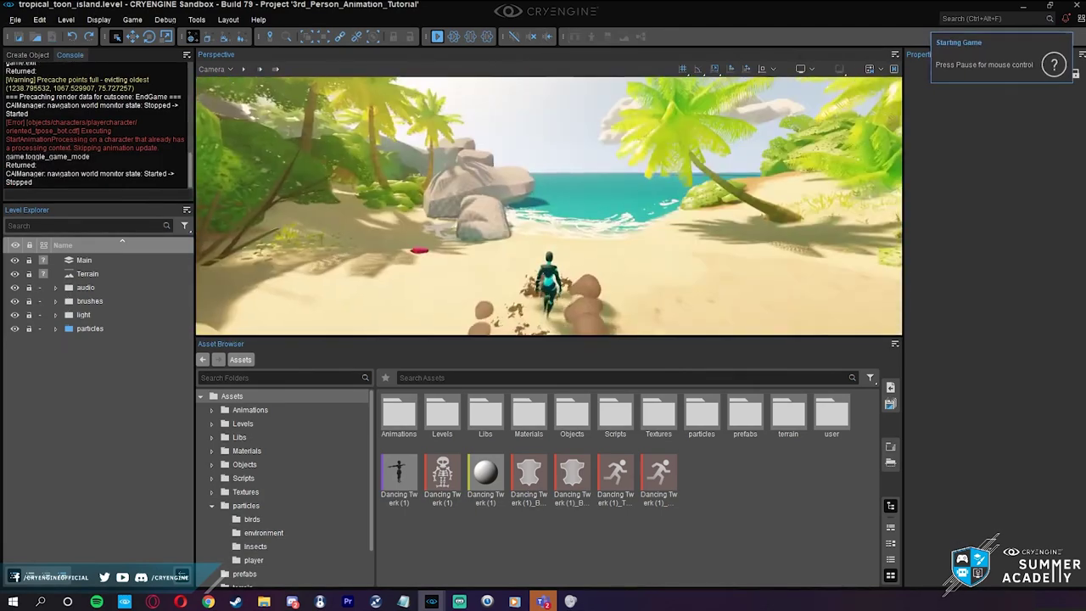
{"action": "key", "text": "w"}
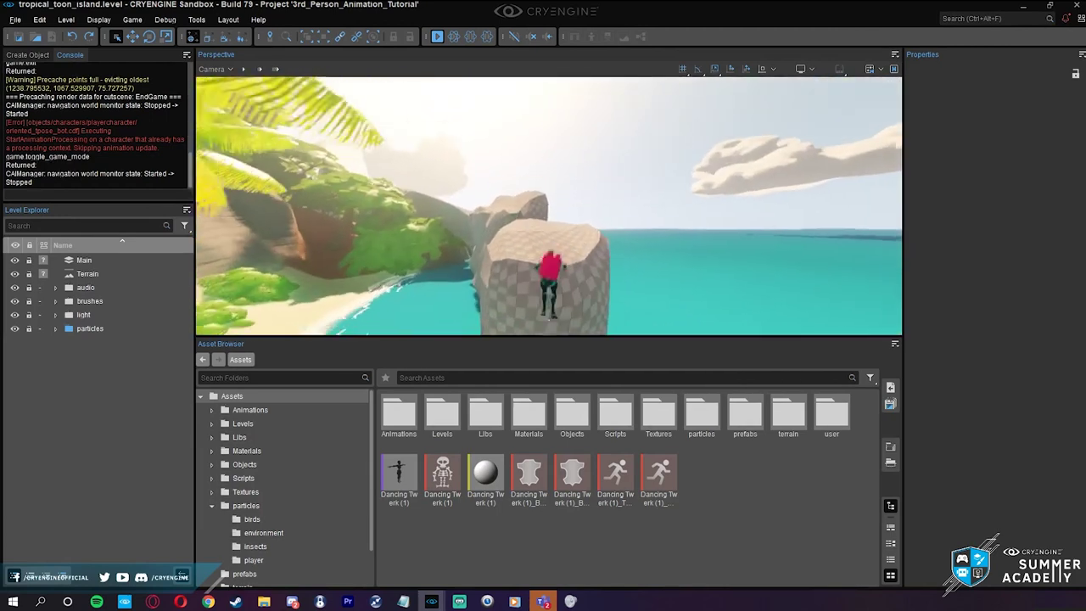
{"action": "key", "text": "Escape"}
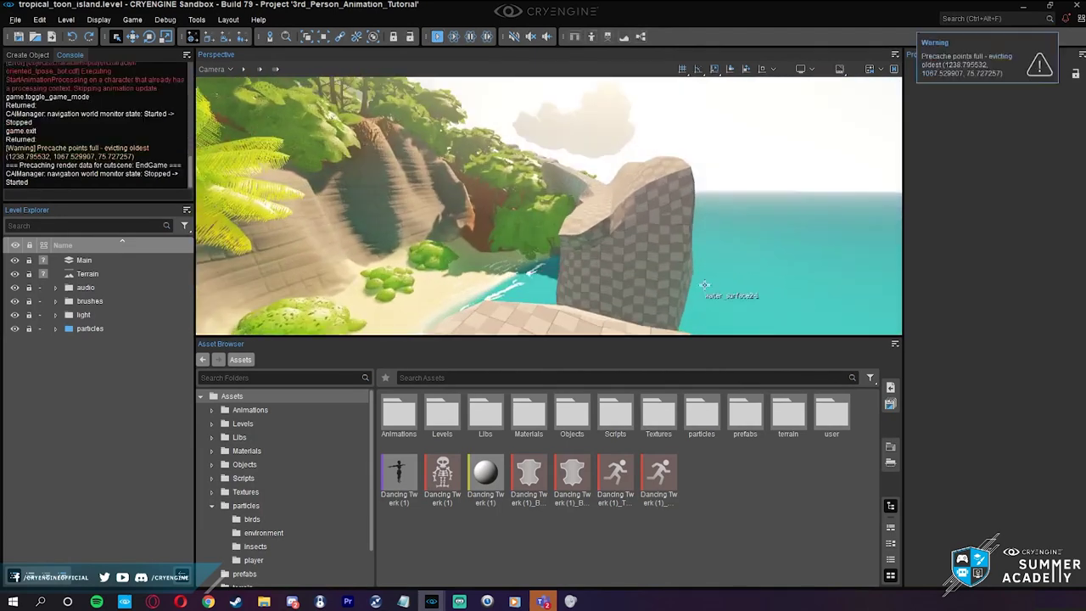
Return to the rocket area for another short run toward the red block on the green platform, and exit game mode
{"action": "key", "text": "w"}
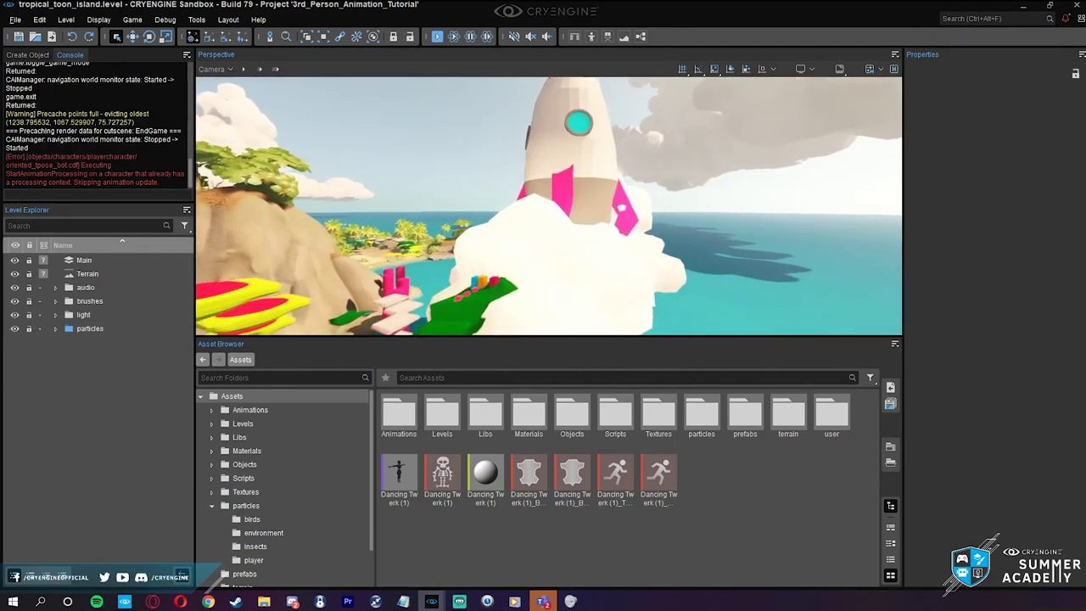
{"action": "key", "text": "ctrl+g"}
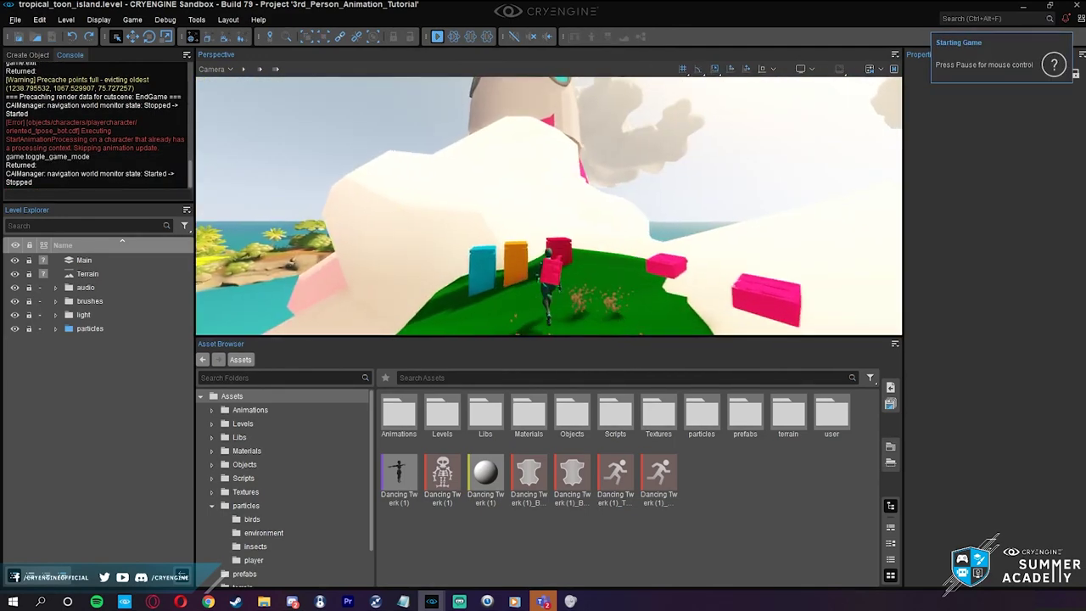
{"action": "key", "text": "Escape"}
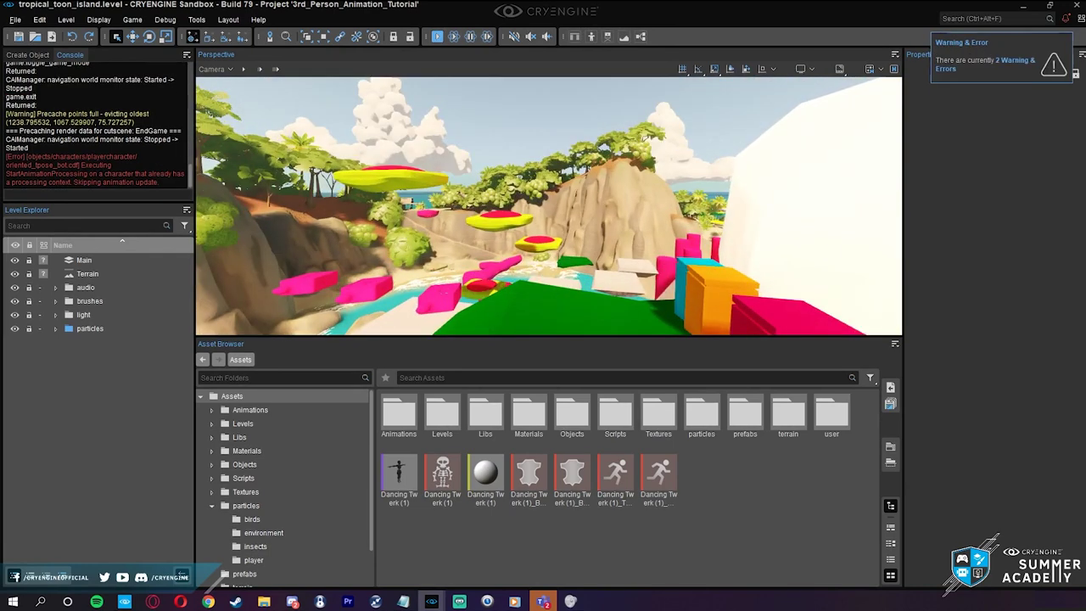
Move to the sandy hut village and play-test running the character between the huts and around the purple figure
{"action": "key", "text": "w"}
{"action": "scroll", "coordinate": [548, 206], "scroll_direction": "up", "scroll_amount": 2}
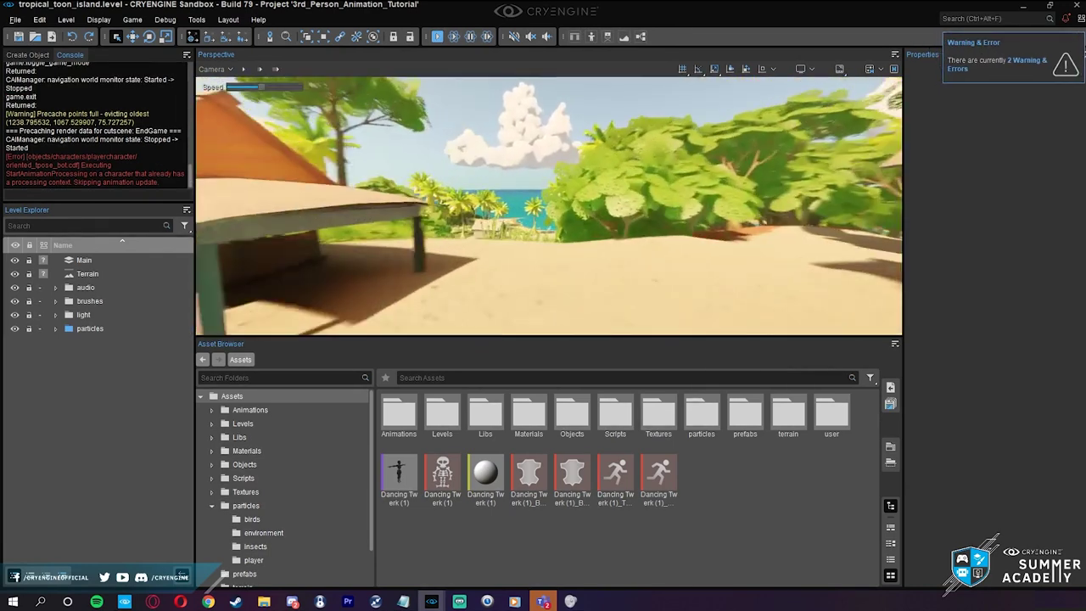
{"action": "key", "text": "ctrl+g"}
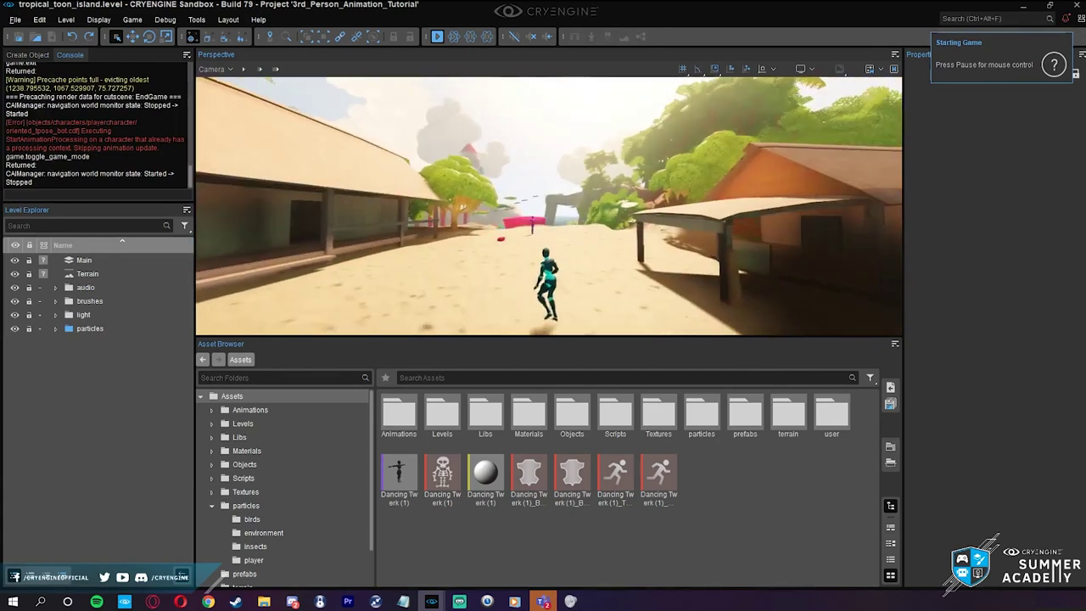
{"action": "key", "text": "w"}
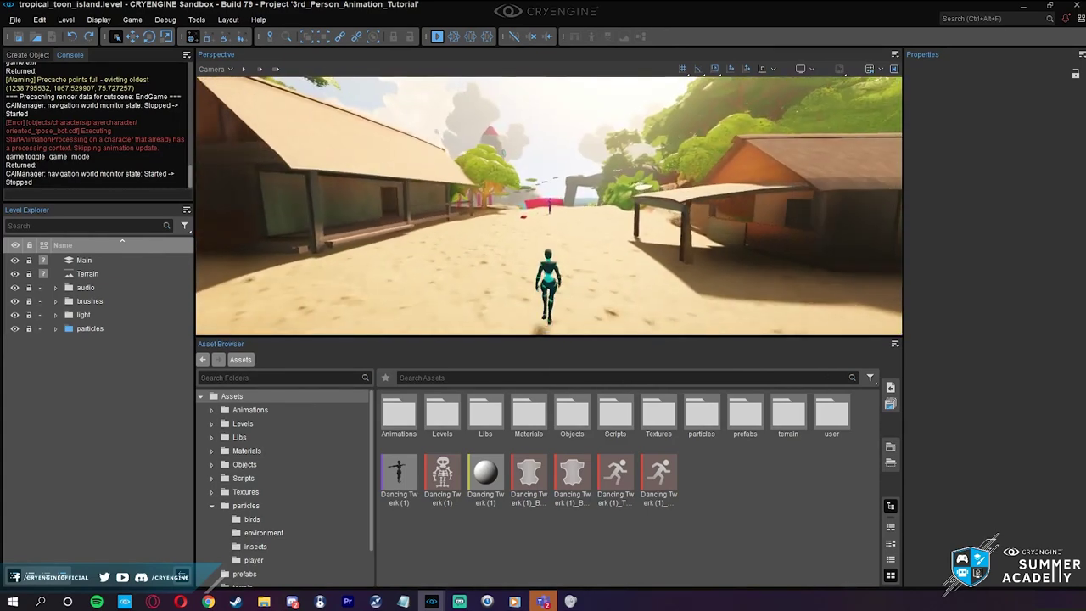
{"action": "key", "text": "w"}
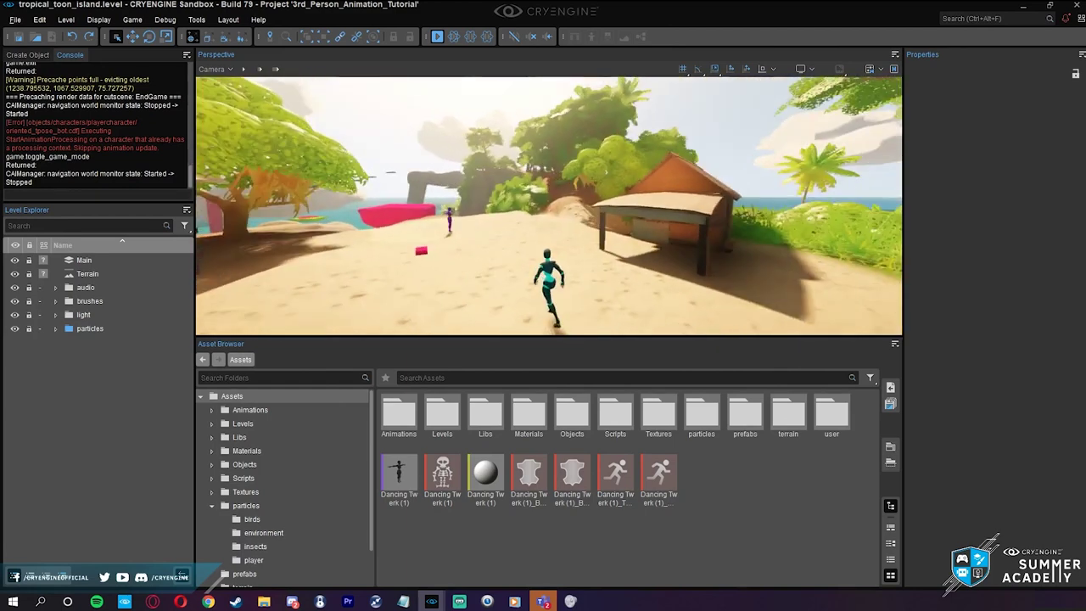
{"action": "key", "text": "w"}
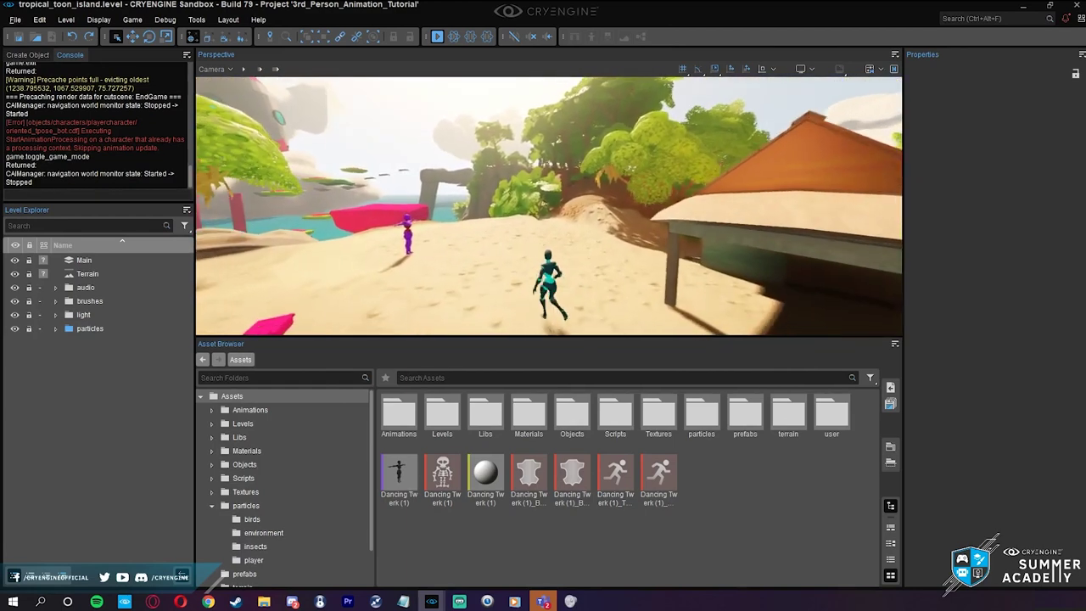
{"action": "key", "text": "w"}
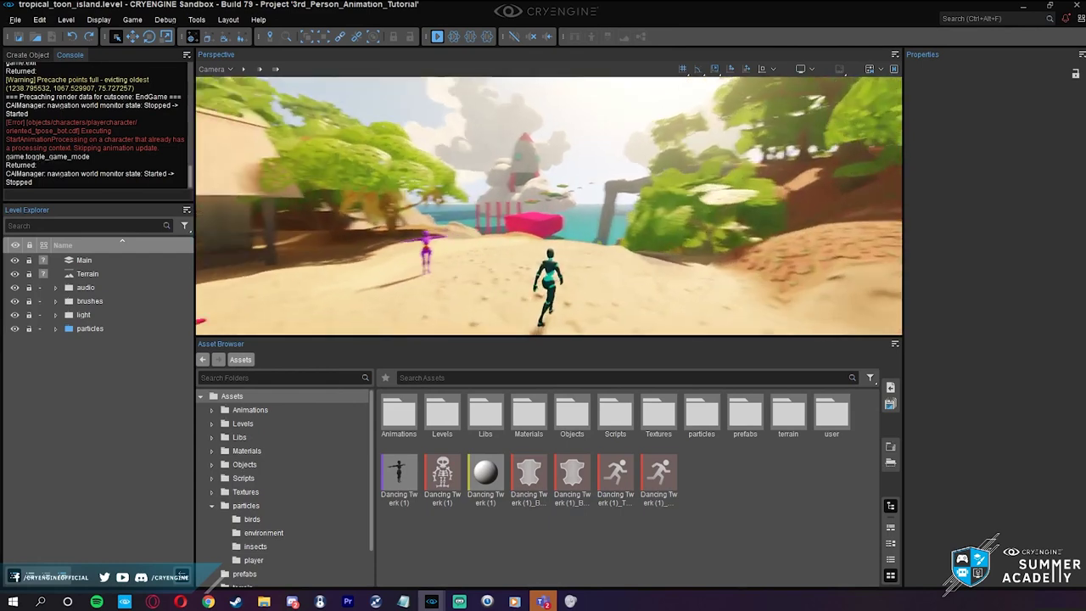
{"action": "key", "text": "w"}
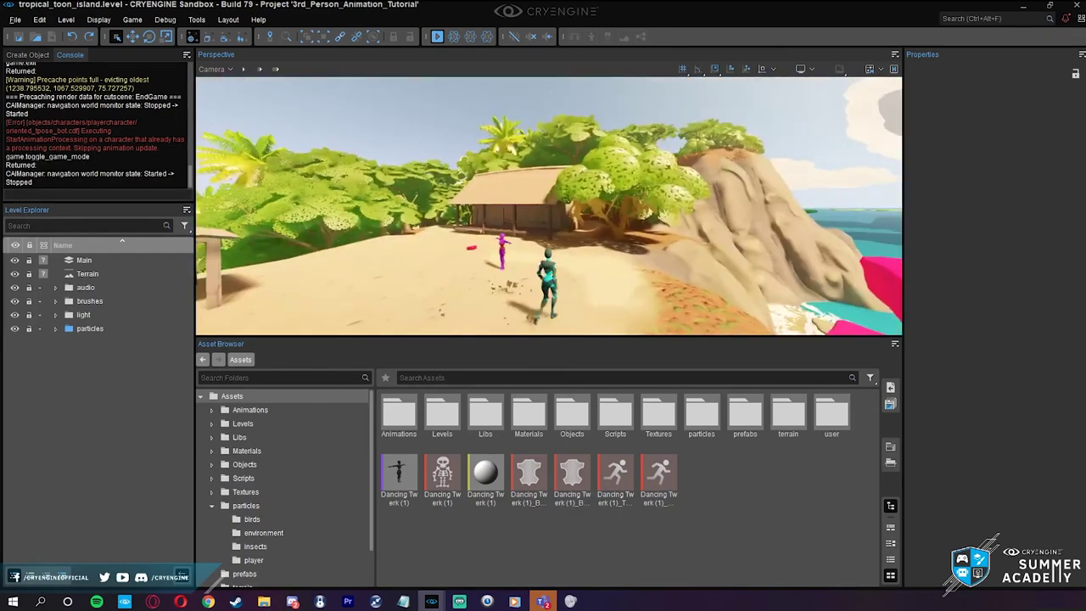
{"action": "key", "text": "w"}
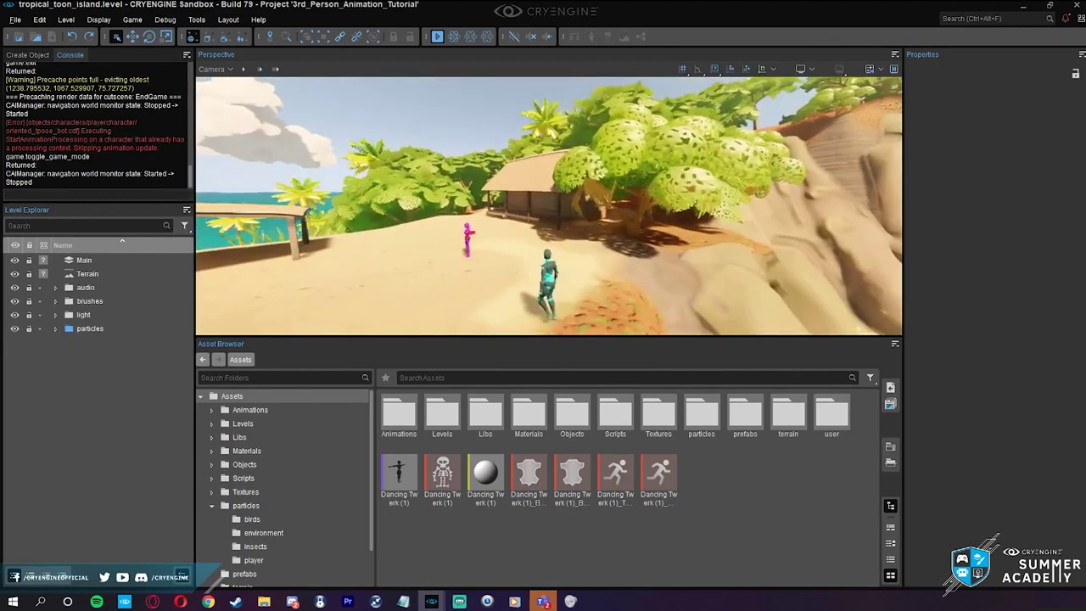
Play-test running the character back through the huts and jumping beside the orange-roofed hut
{"action": "key", "text": "w"}
{"action": "key", "text": "w"}
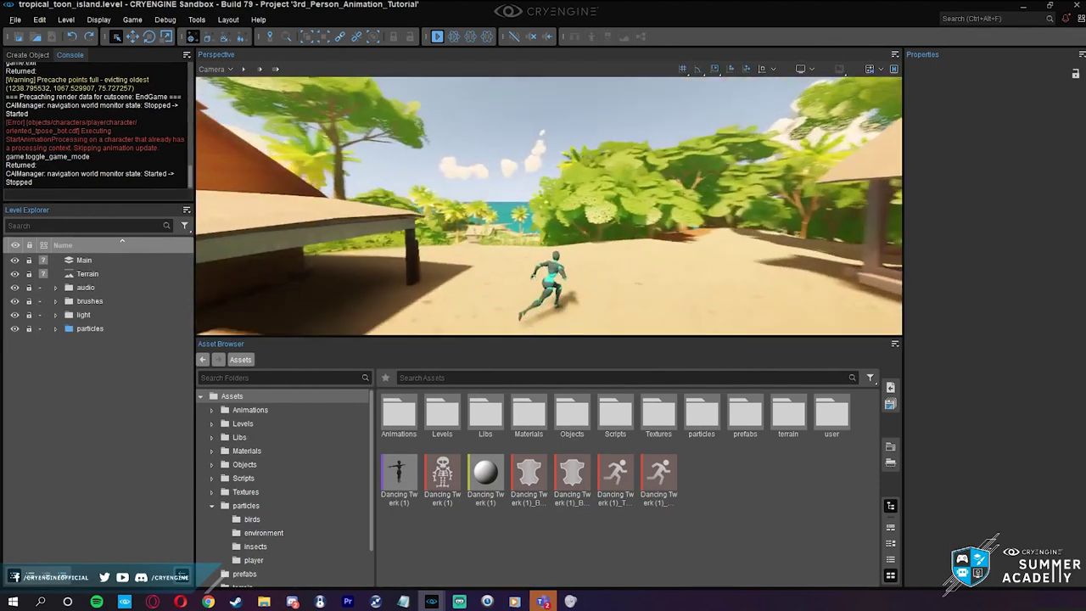
{"action": "key", "text": "w"}
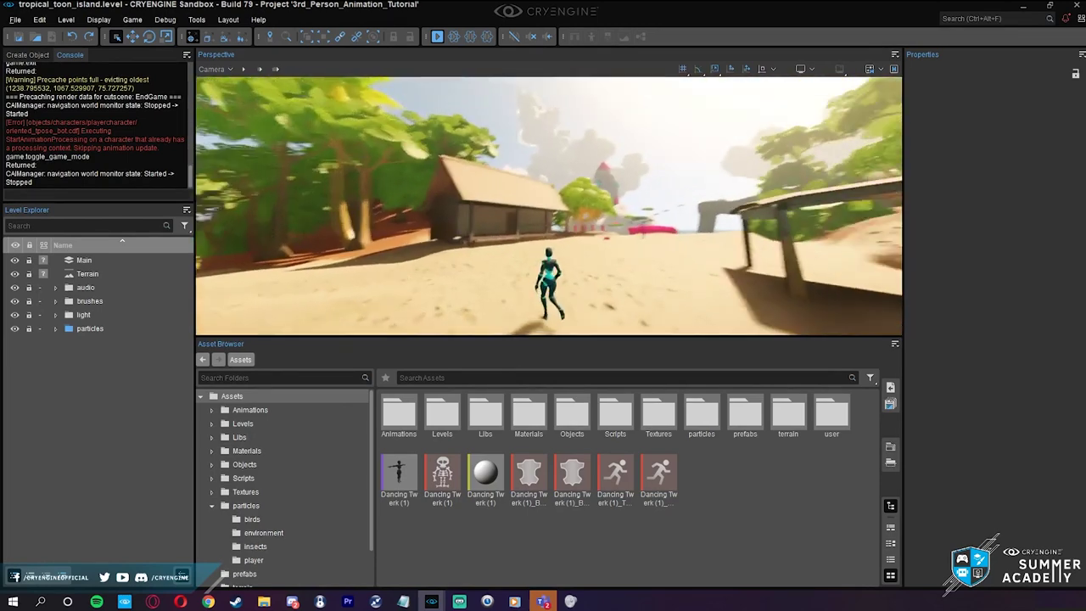
{"action": "key", "text": "w"}
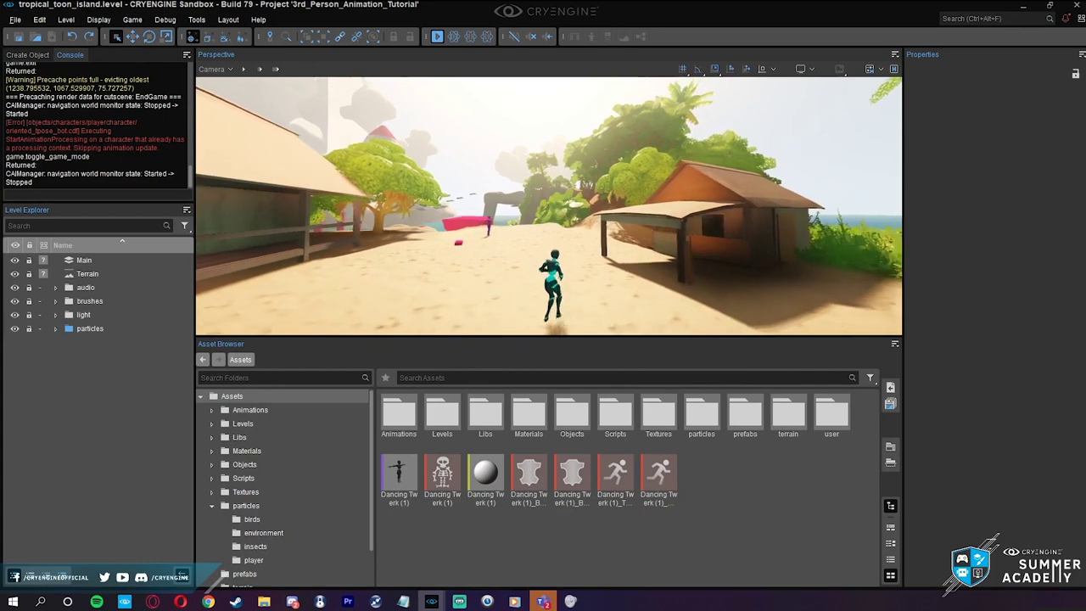
{"action": "key", "text": "w"}
{"action": "key", "text": "space"}
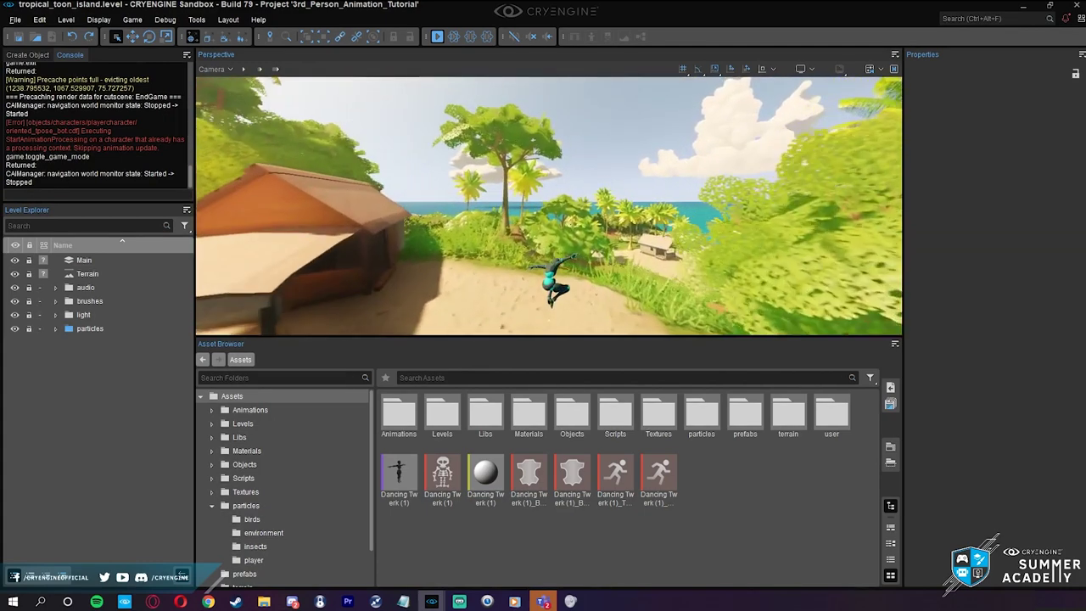
Run the character through the village past the purple figure to the cliff edge overlooking the rocket
{"action": "key", "text": "w"}
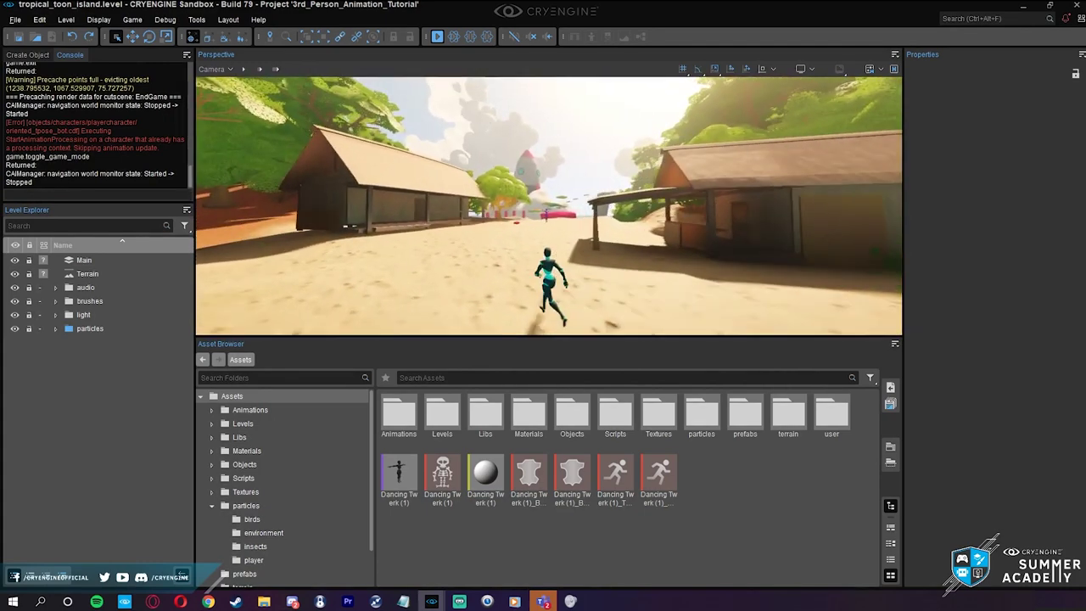
{"action": "key", "text": "w"}
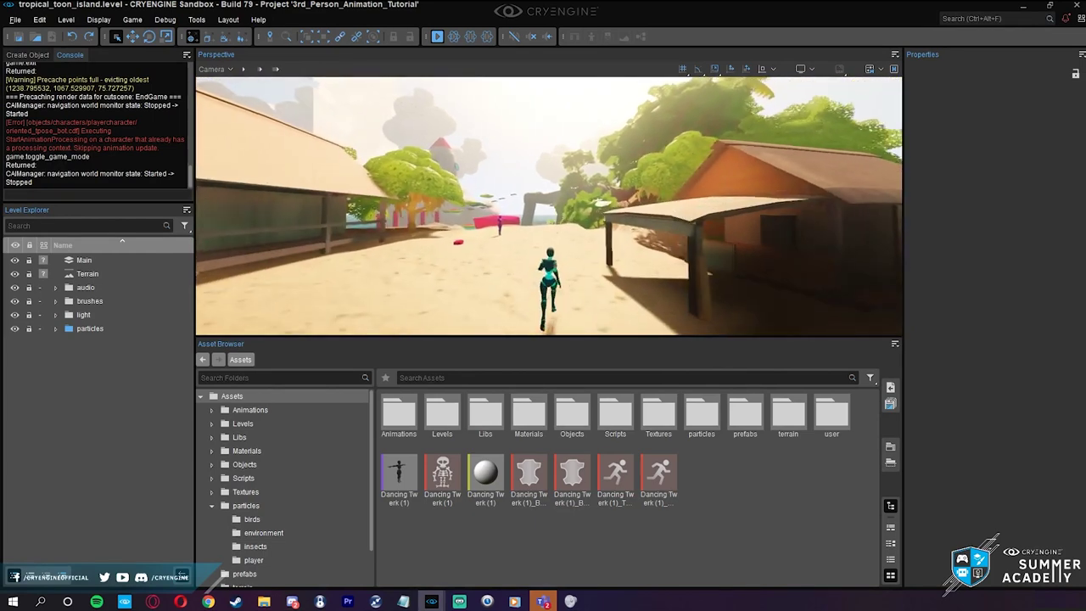
{"action": "key", "text": "w"}
{"action": "key", "text": "w"}
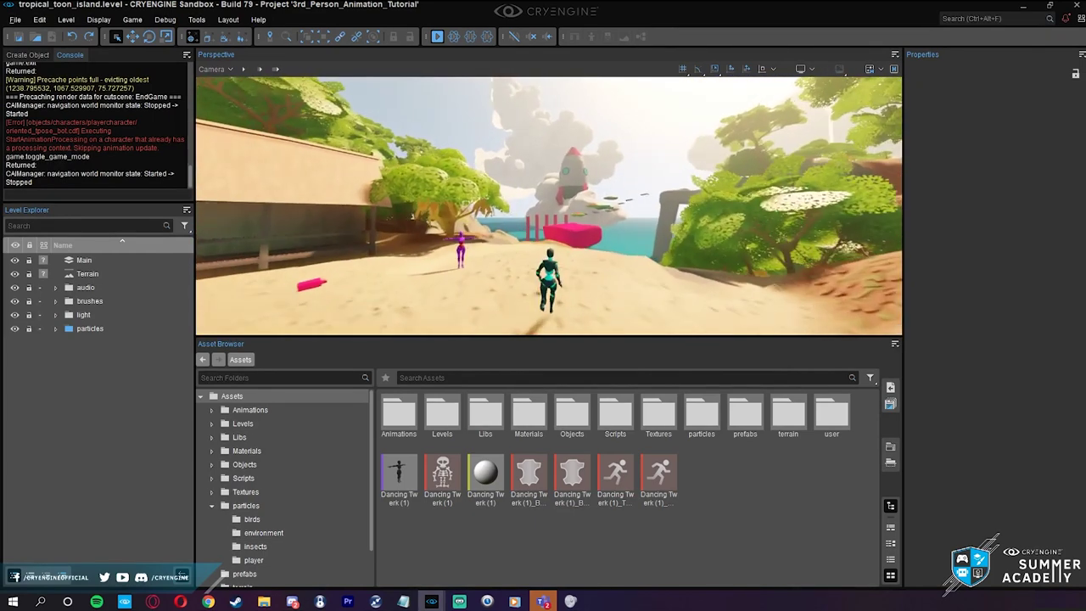
{"action": "key", "text": "w"}
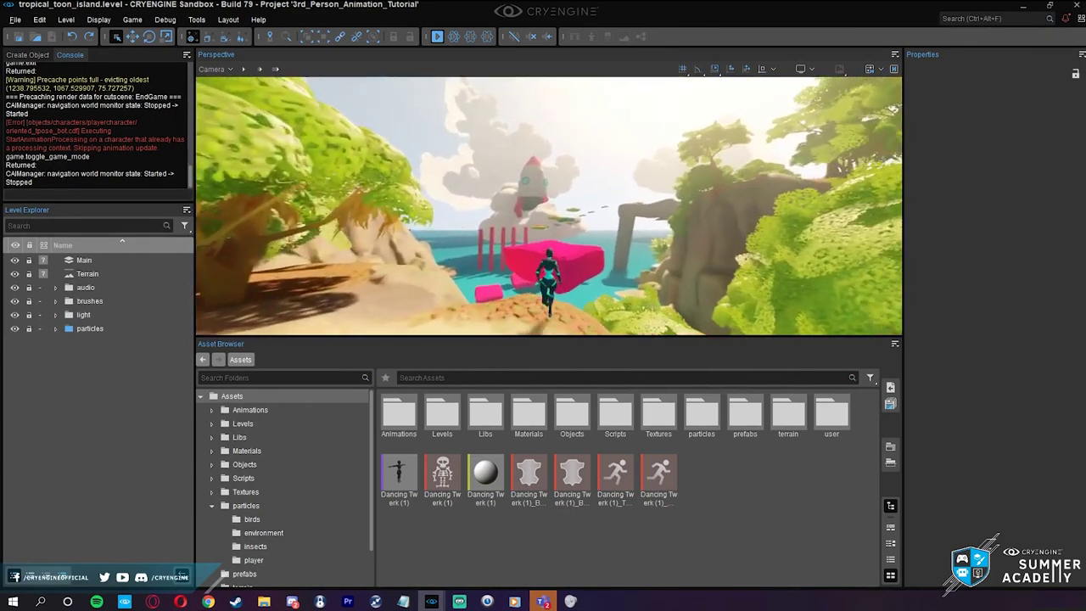
Jump the character off the cliff and run across the beach toward the pink floating blocks
{"action": "key", "text": "w"}
{"action": "key", "text": "space"}
{"action": "key", "text": "w"}
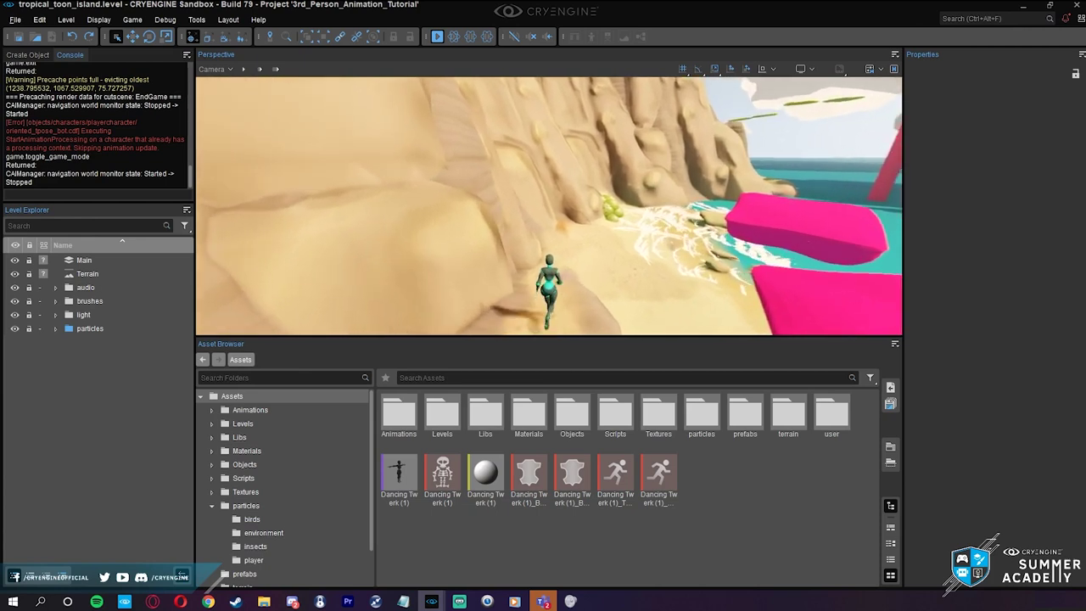
{"action": "key", "text": "w"}
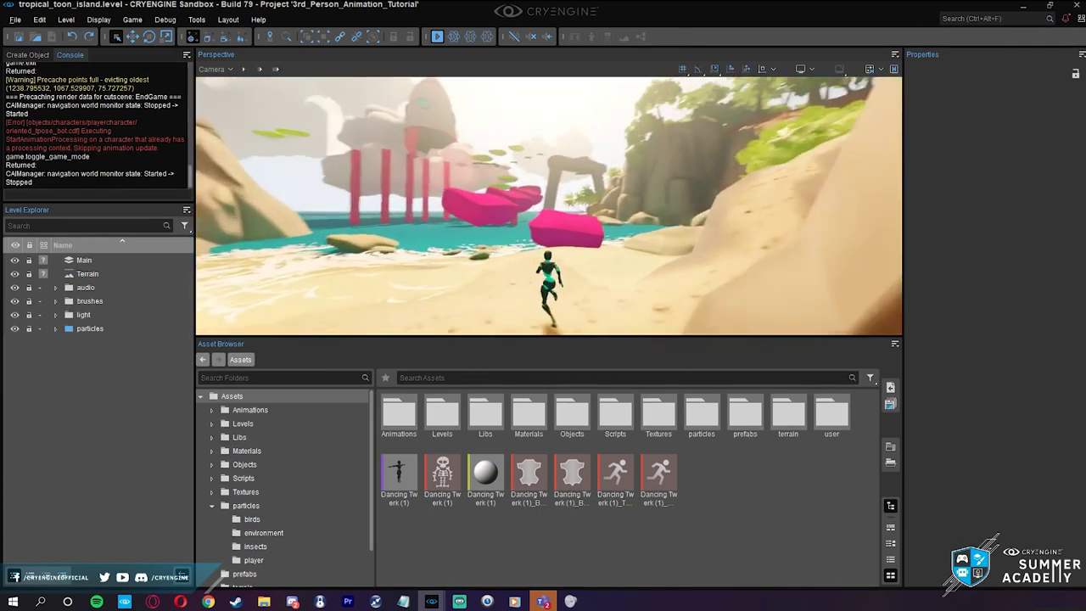
{"action": "key", "text": "w"}
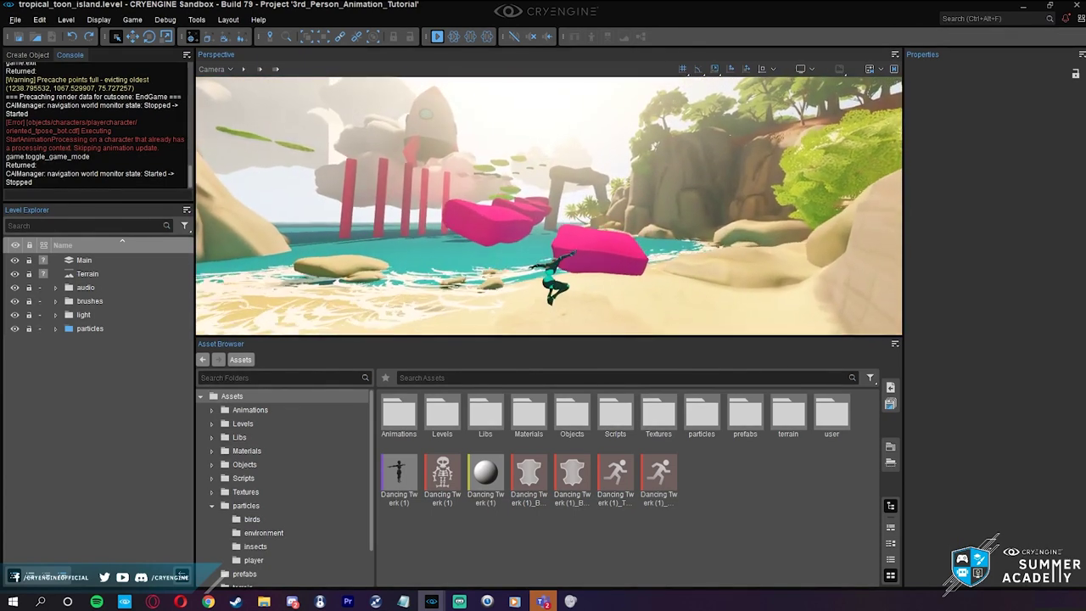
Test jumping near the pink block on the beach, run along the shoreline, and exit game mode
{"action": "key", "text": "space"}
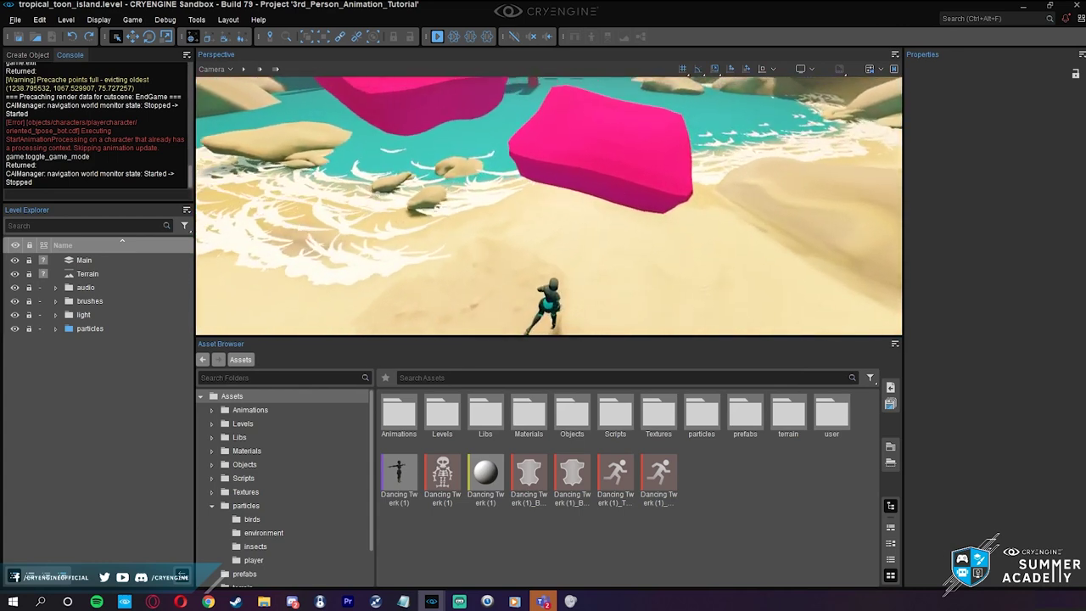
{"action": "key", "text": "space"}
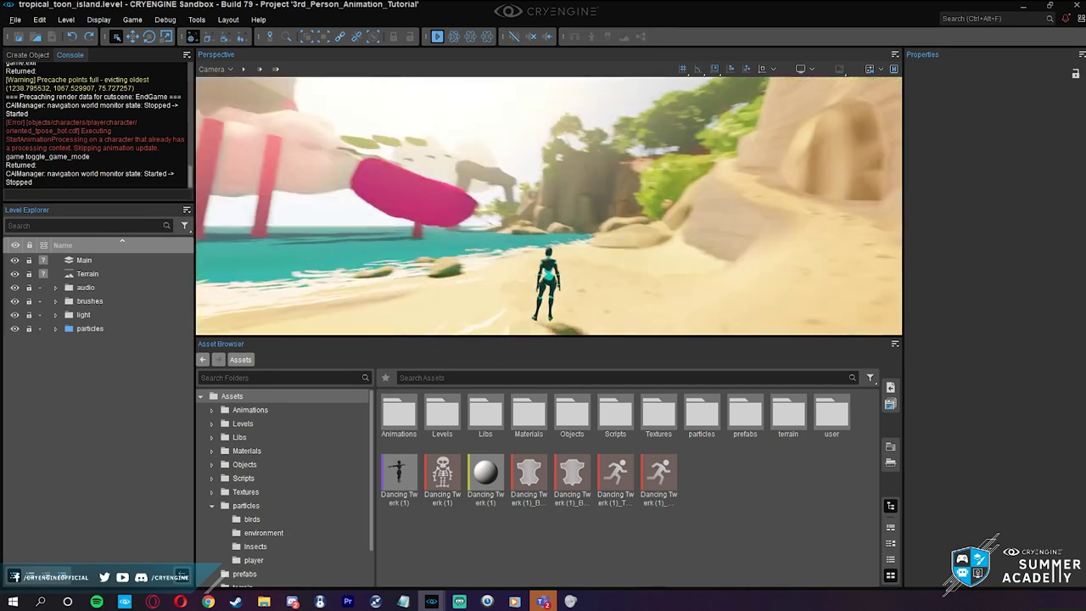
{"action": "key", "text": "w"}
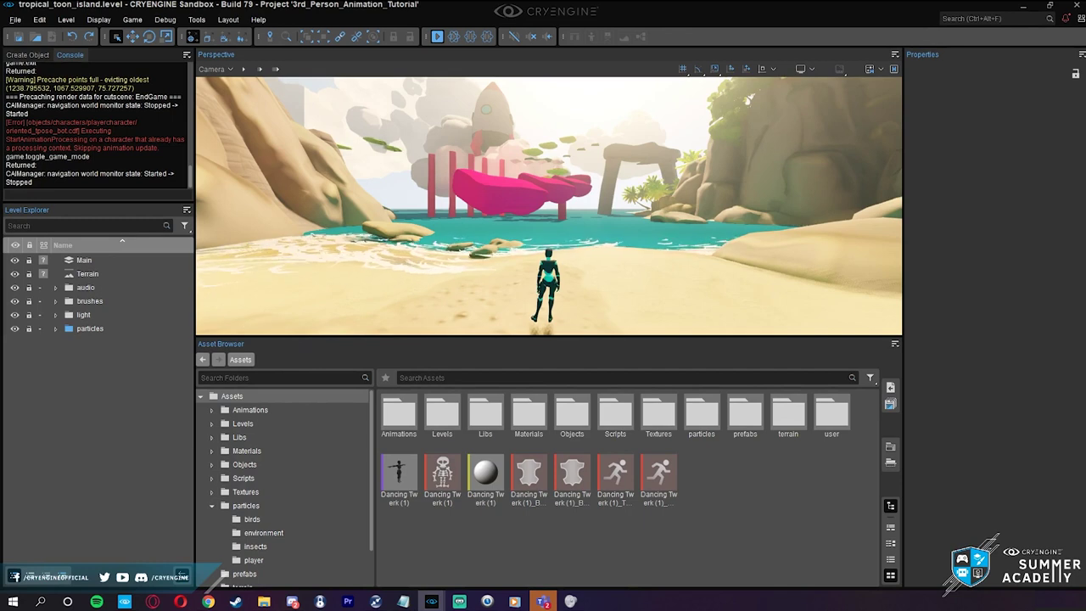
{"action": "key", "text": "w"}
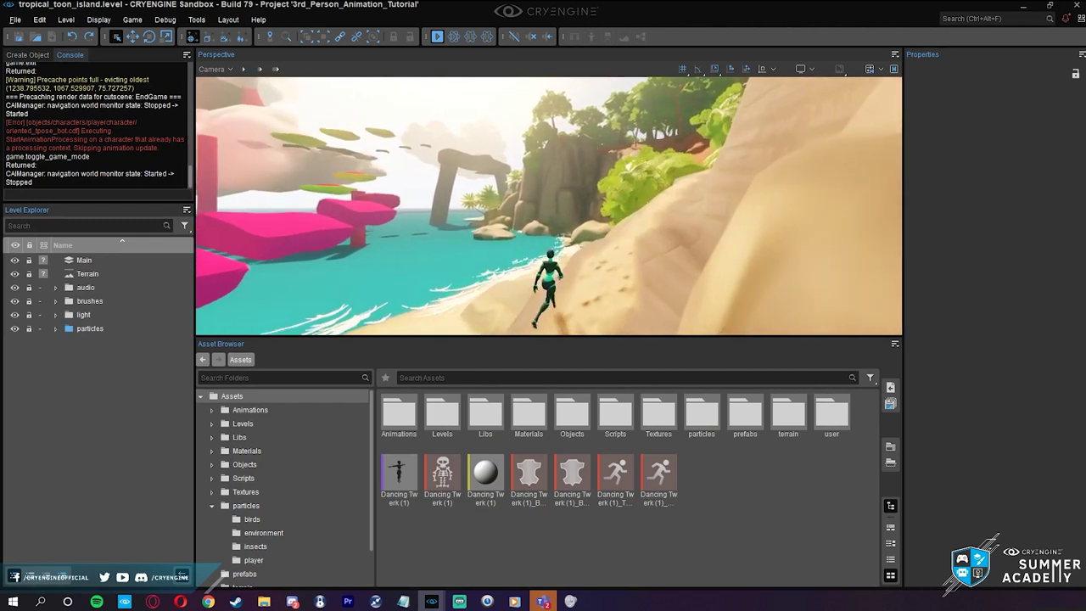
{"action": "key", "text": "Escape"}
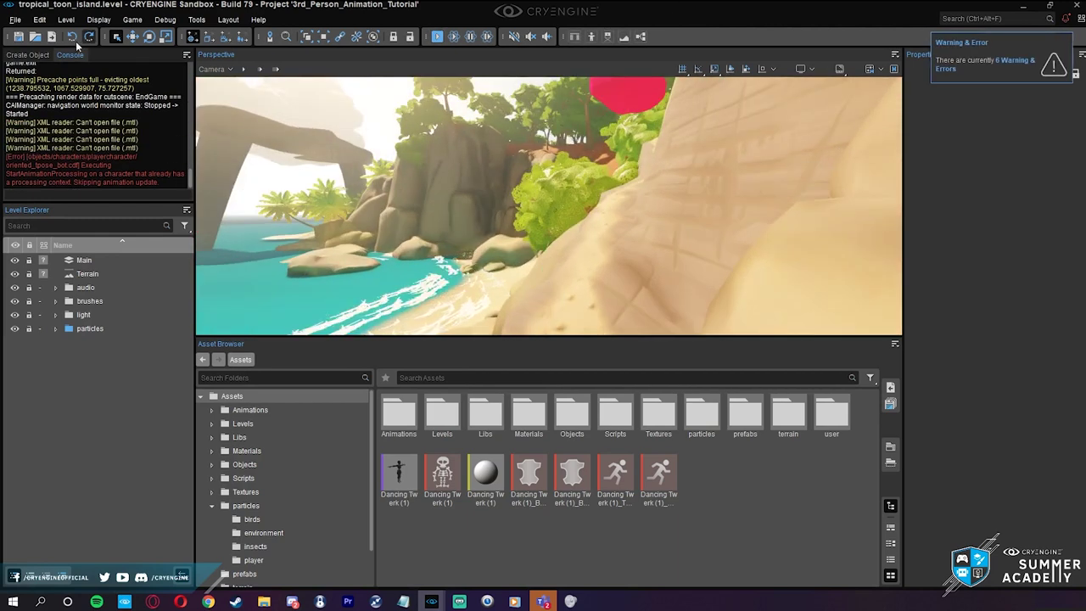
Open the Mannequin Editor, bring its window to the front, and maximize it
{"action": "left_click", "coordinate": [32, 55]}
{"action": "left_click", "coordinate": [196, 19]}
{"action": "mouse_move", "coordinate": [250, 286]}
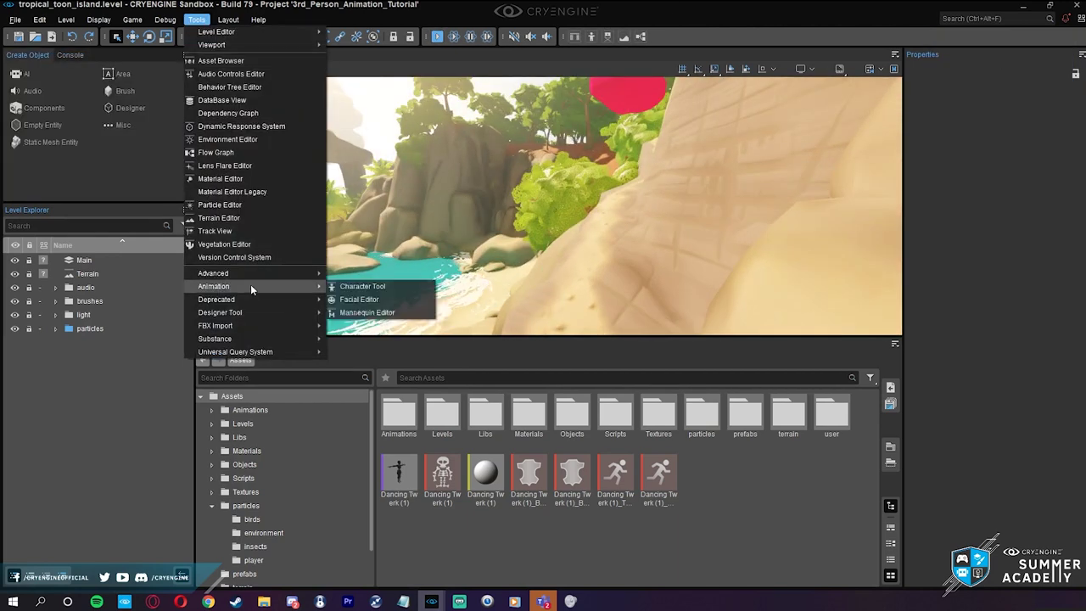
{"action": "left_click", "coordinate": [366, 312]}
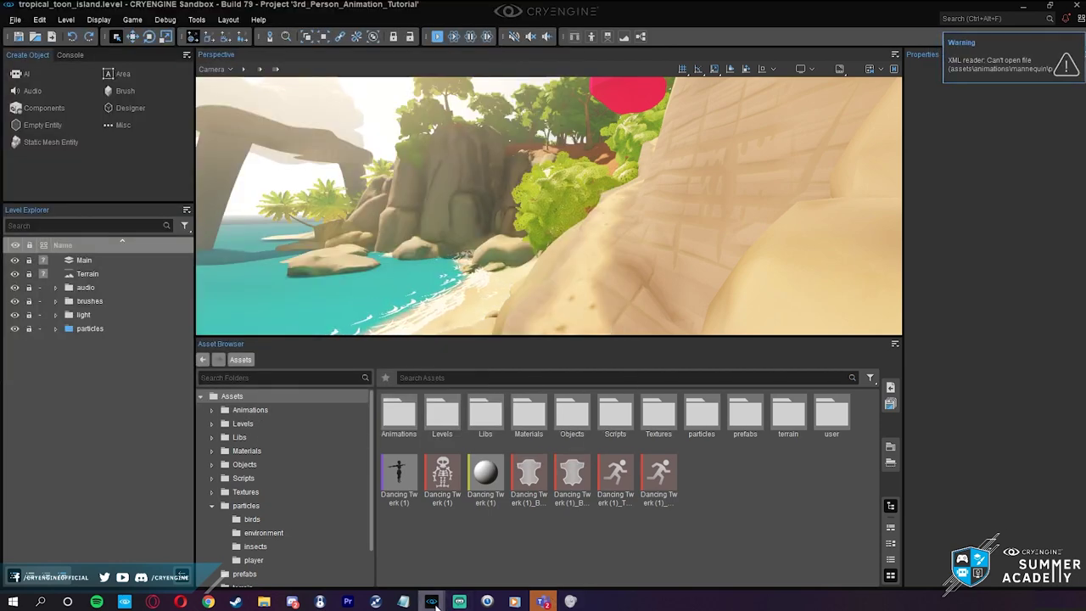
{"action": "mouse_move", "coordinate": [431, 602]}
{"action": "left_click", "coordinate": [540, 541]}
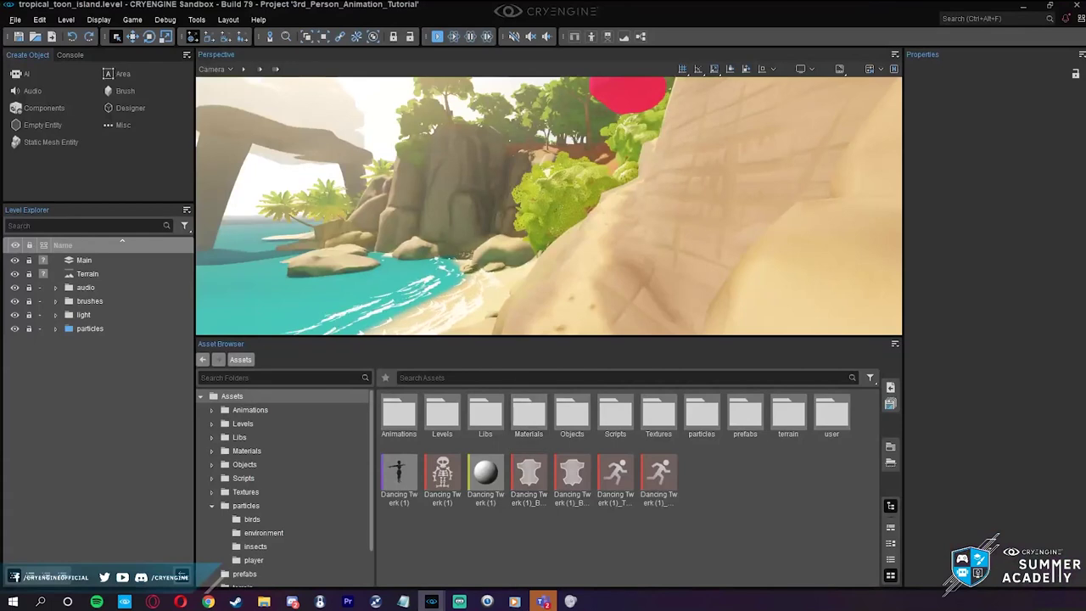
{"action": "left_click_drag", "start_coordinate": [297, 0], "coordinate": [536, 15]}
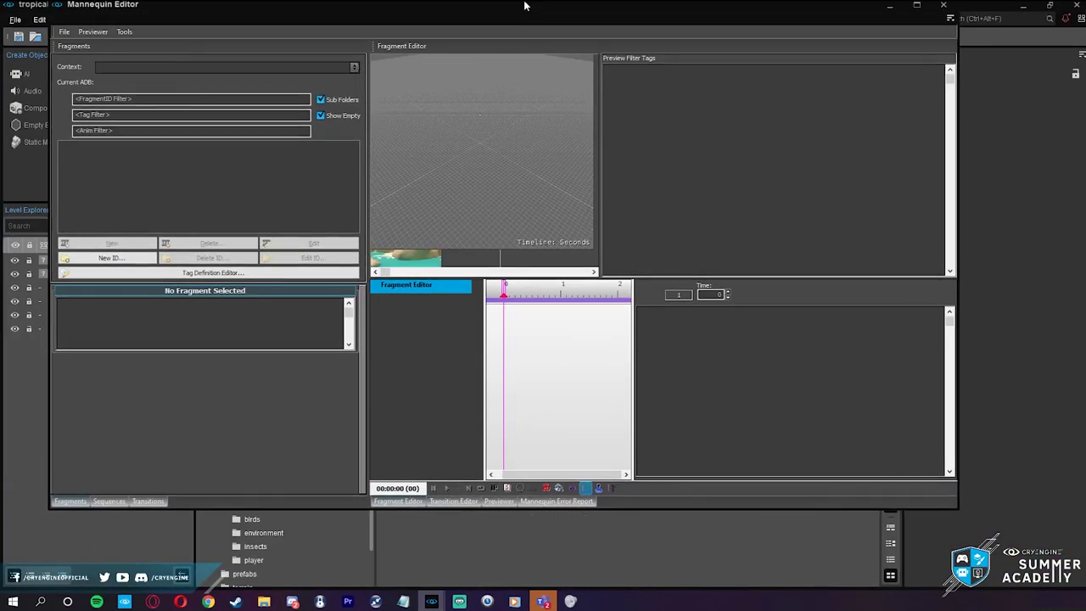
{"action": "left_click", "coordinate": [916, 5]}
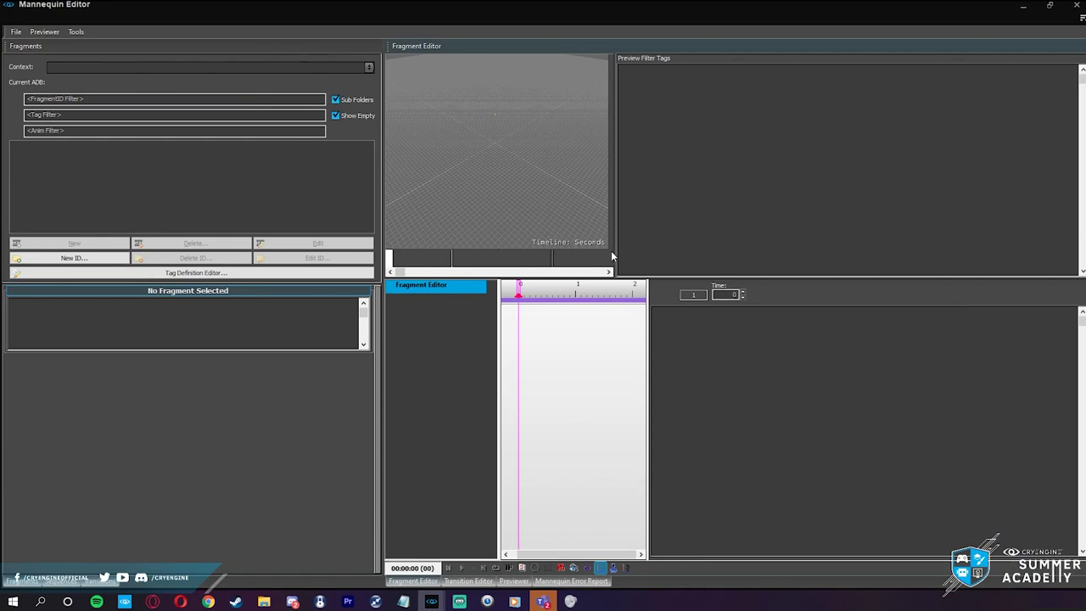
Widen the Mannequin preview viewport, reduce its height slightly, and lower the preview camera toward the horizon
{"action": "left_click_drag", "start_coordinate": [615, 251], "coordinate": [743, 251]}
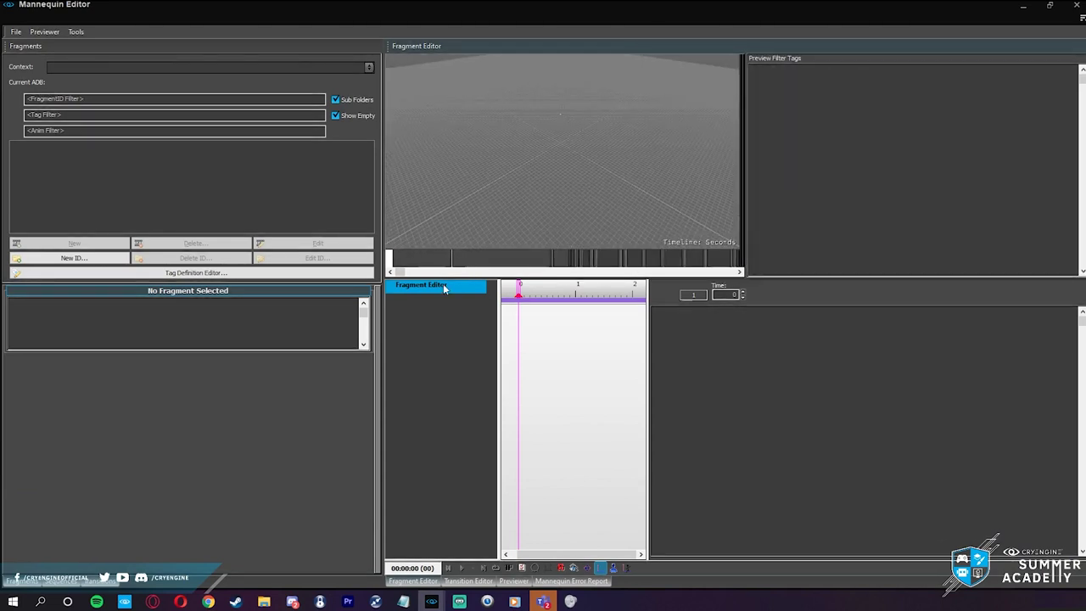
{"action": "left_click_drag", "start_coordinate": [459, 278], "coordinate": [430, 265]}
{"action": "right_click_drag", "start_coordinate": [543, 152], "coordinate": [518, 172]}
{"action": "key", "text": "w"}
{"action": "key", "text": "s"}
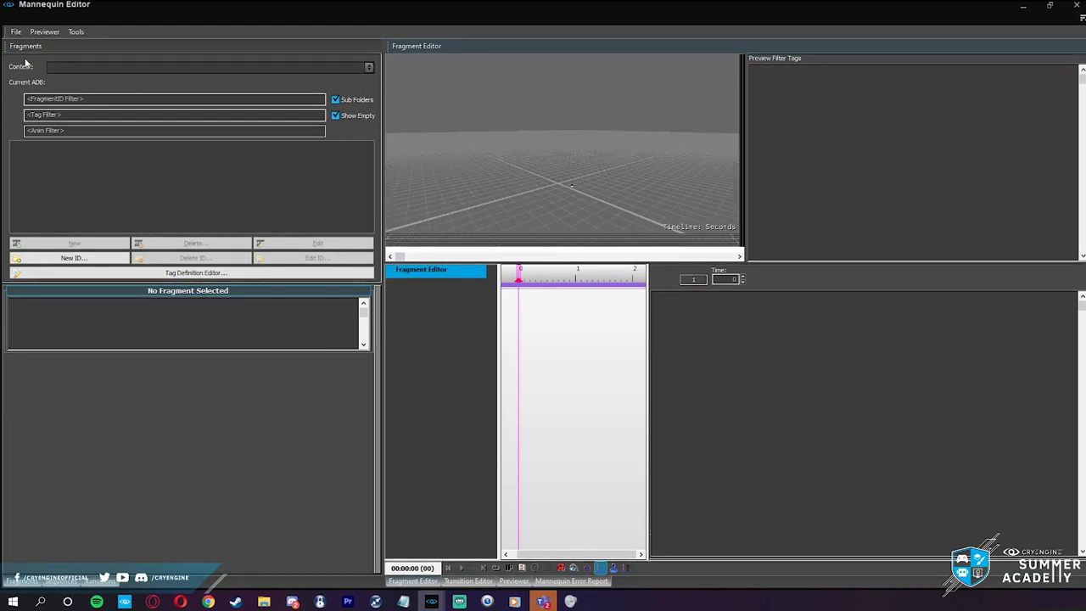
Load the preview setup Player.xml from the Animations/Mannequin/Preview folder
{"action": "left_click", "coordinate": [15, 32]}
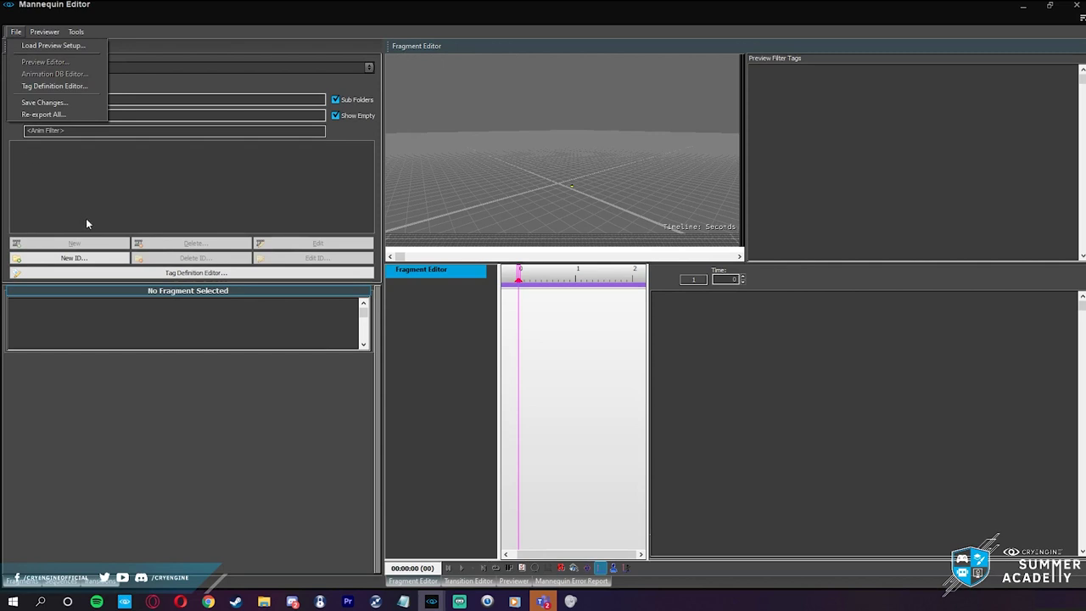
{"action": "left_click", "coordinate": [188, 114]}
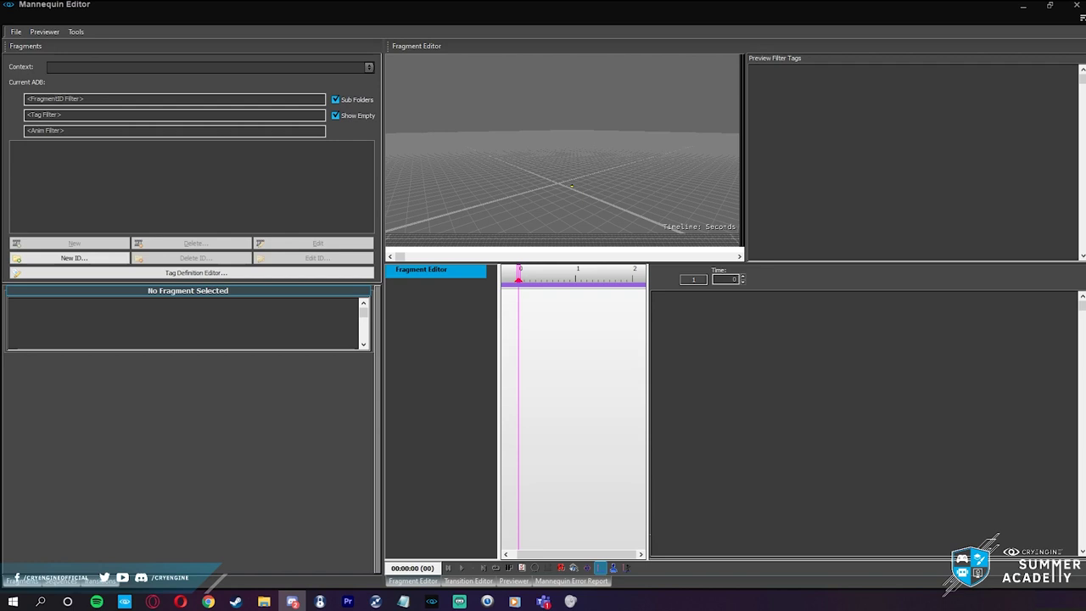
{"action": "left_click", "coordinate": [16, 32]}
{"action": "left_click", "coordinate": [51, 53]}
{"action": "left_click", "coordinate": [541, 240]}
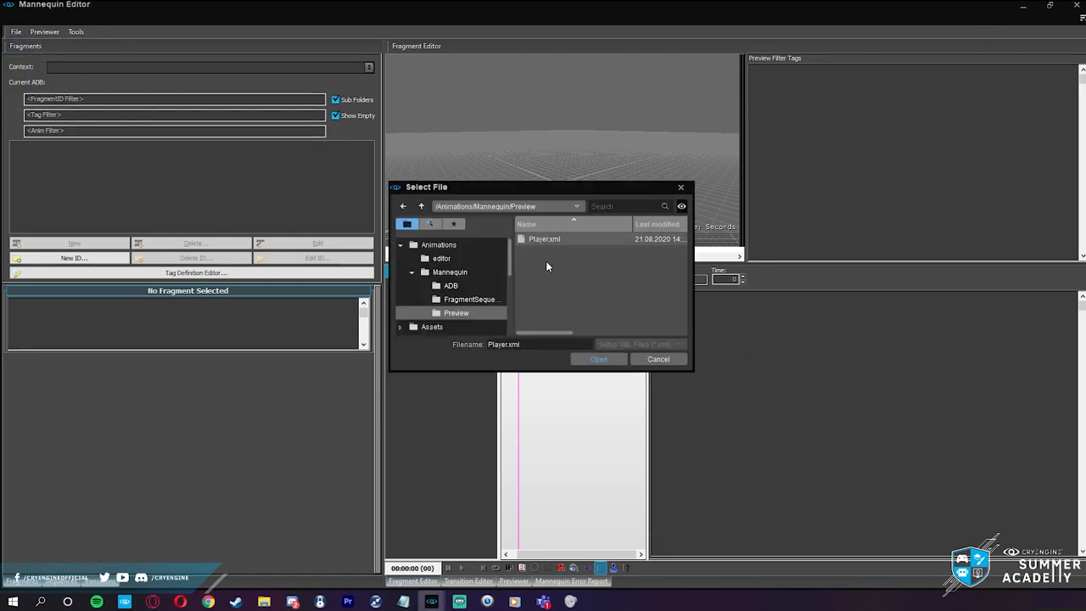
{"action": "left_click", "coordinate": [598, 358]}
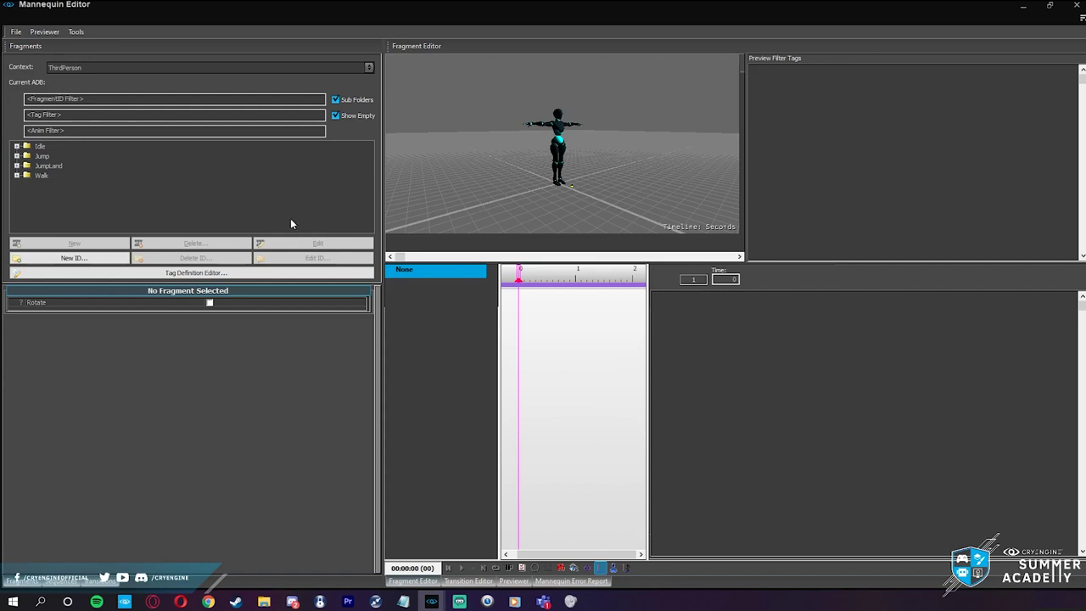
Bring the previewed character closer into view and choose ThirdPerson as the fragment context
{"action": "right_click_drag", "start_coordinate": [684, 156], "coordinate": [712, 170]}
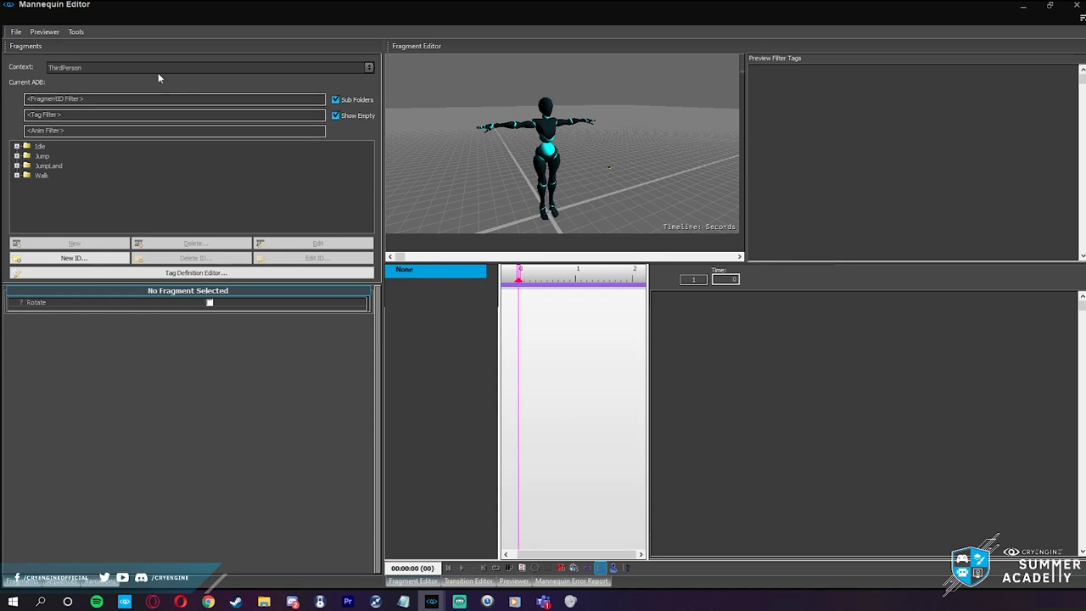
{"action": "left_click", "coordinate": [135, 70]}
{"action": "left_click", "coordinate": [76, 80]}
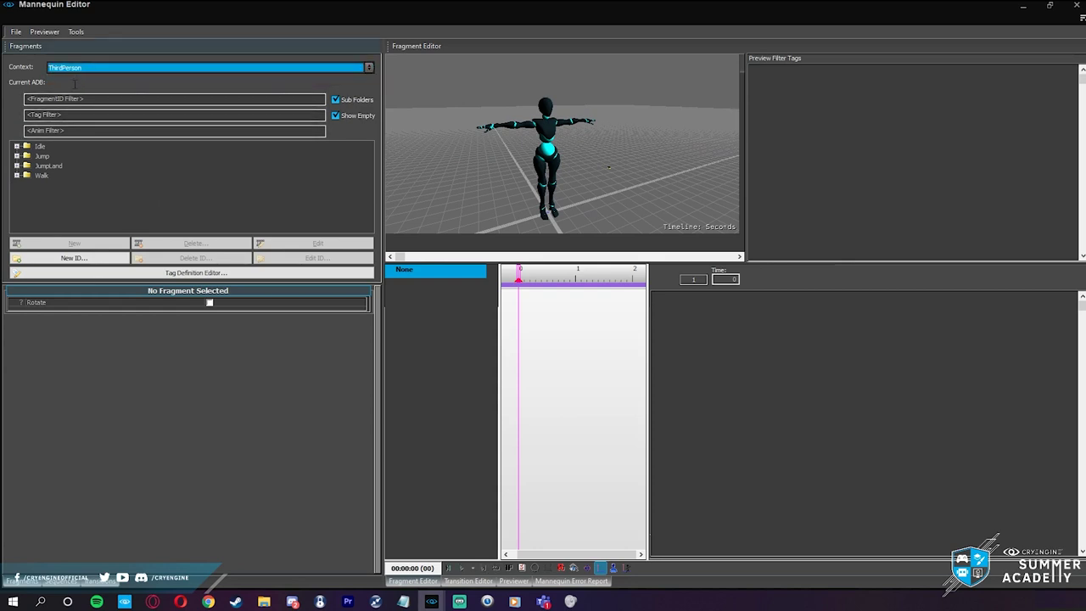